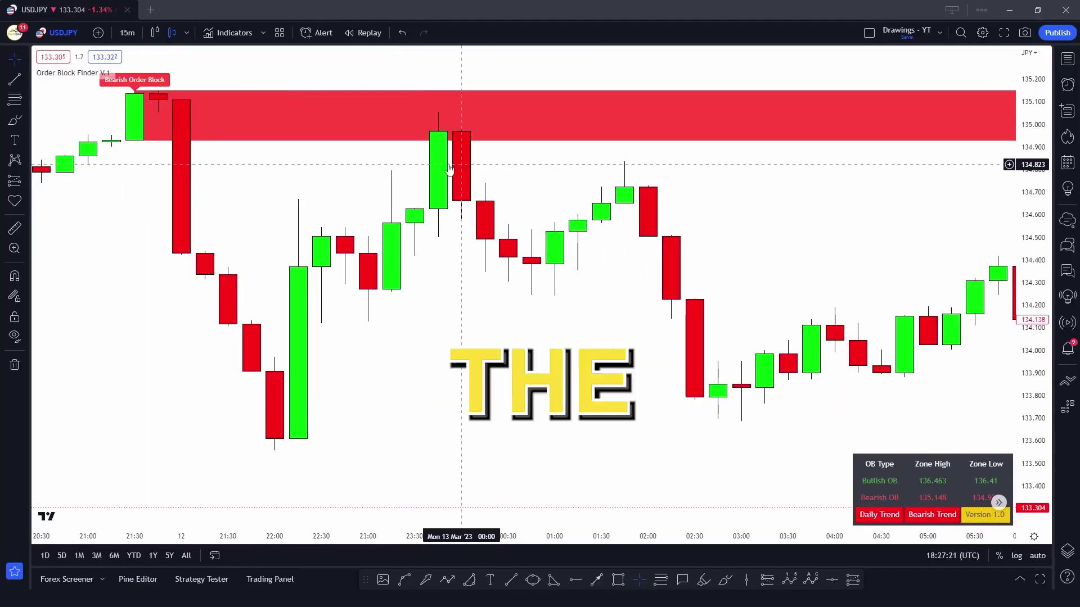
# Sketch a falling arrow from the zone, then place a short position under the bearish order block with a lower target
pyautogui.moveTo(470, 203); pyautogui.dragTo(472, 241)
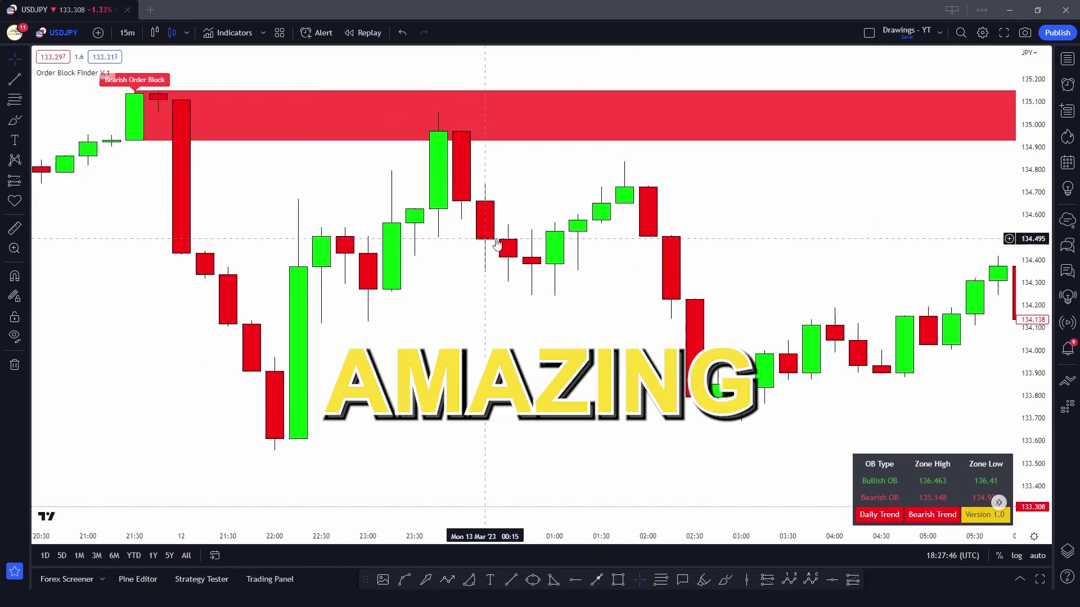
pyautogui.click(486, 241)
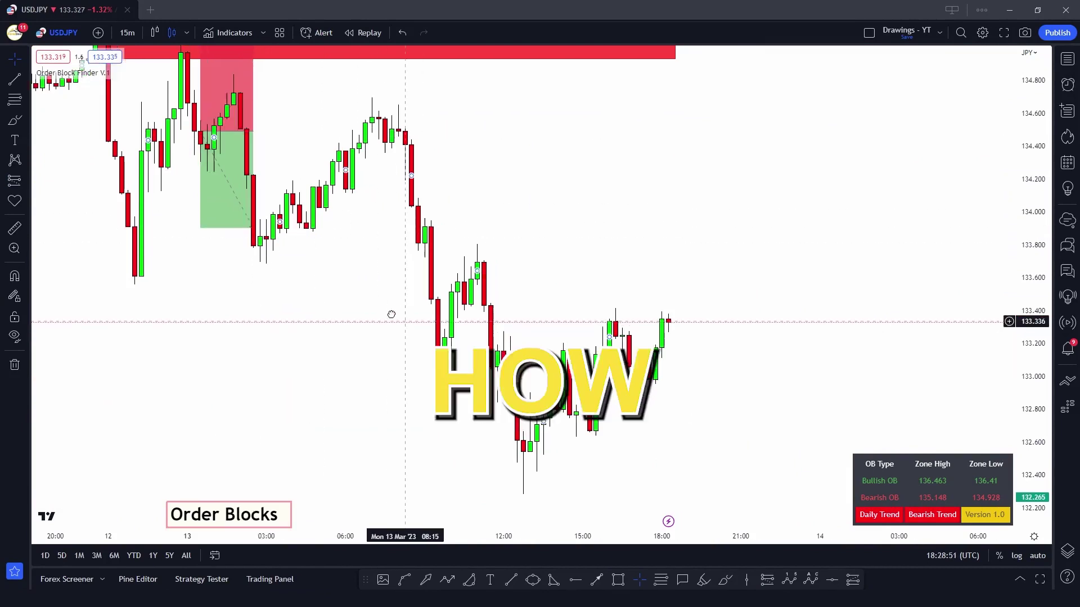
pyautogui.moveTo(388, 313); pyautogui.dragTo(548, 435)
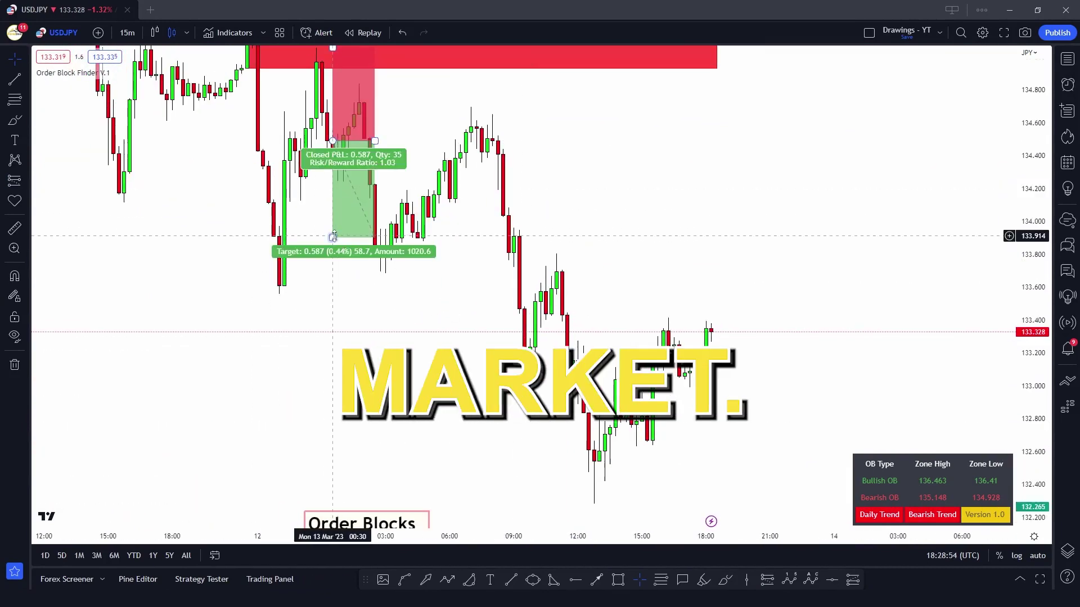
pyautogui.moveTo(333, 247); pyautogui.dragTo(332, 421)
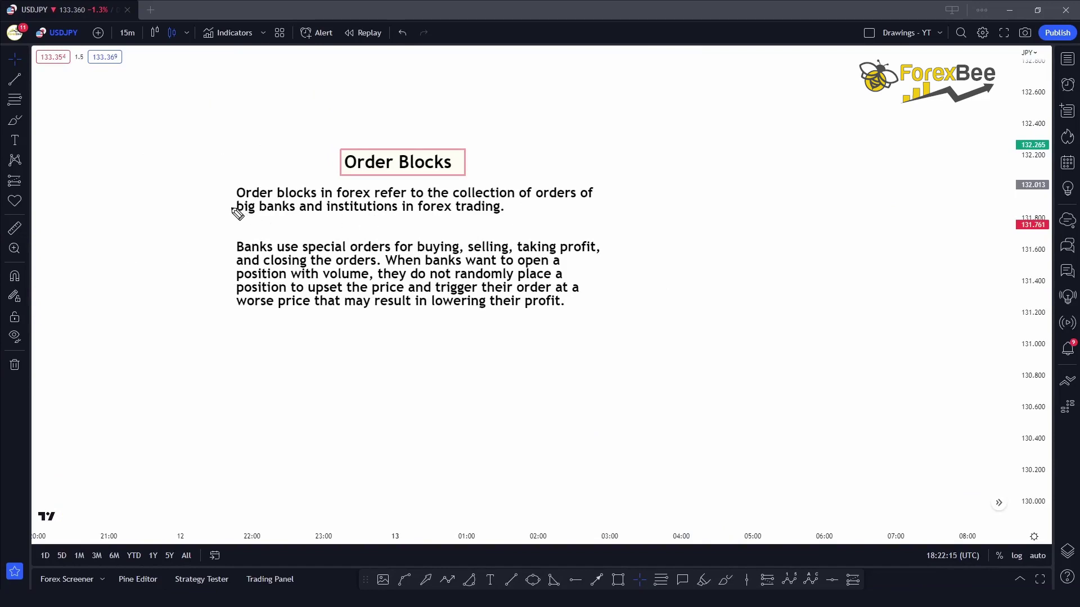
# With the brush, underline 'big banks and institutions' in the definition and tick the words 'buying' and 'selling'
pyautogui.moveTo(231, 216); pyautogui.dragTo(402, 212)
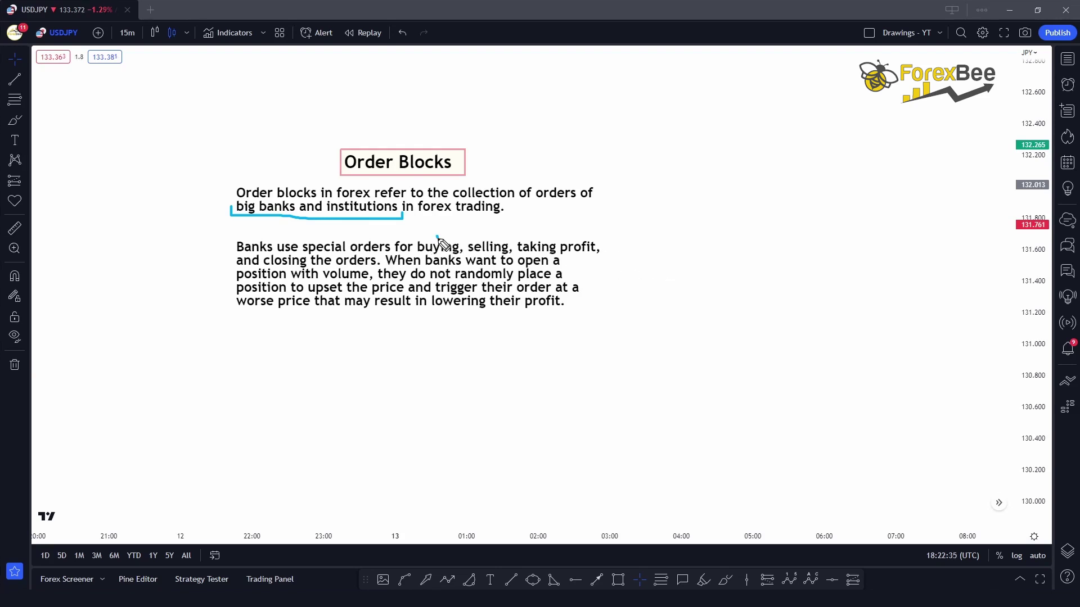
pyautogui.moveTo(438, 238); pyautogui.dragTo(493, 233)
# Handwrite 'A 500M' beside the order-block definition text
pyautogui.moveTo(673, 277)
pyautogui.mouseDown()
pyautogui.moveTo(686, 254)
pyautogui.moveTo(692, 274)
pyautogui.moveTo(704, 261)
pyautogui.mouseUp()
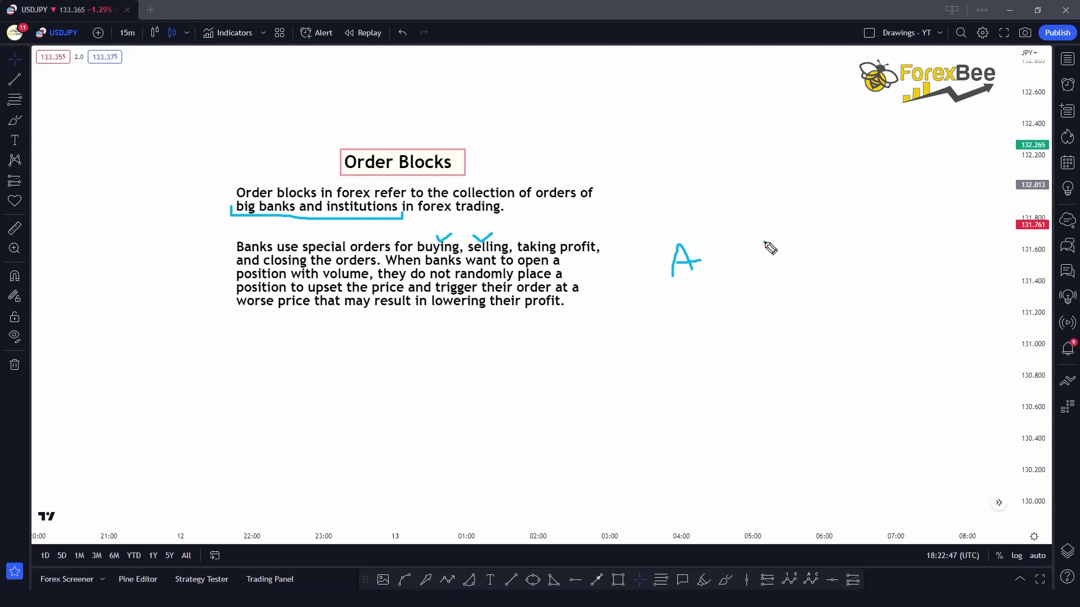
pyautogui.moveTo(766, 242)
pyautogui.mouseDown()
pyautogui.moveTo(741, 257)
pyautogui.moveTo(742, 278)
pyautogui.mouseUp()
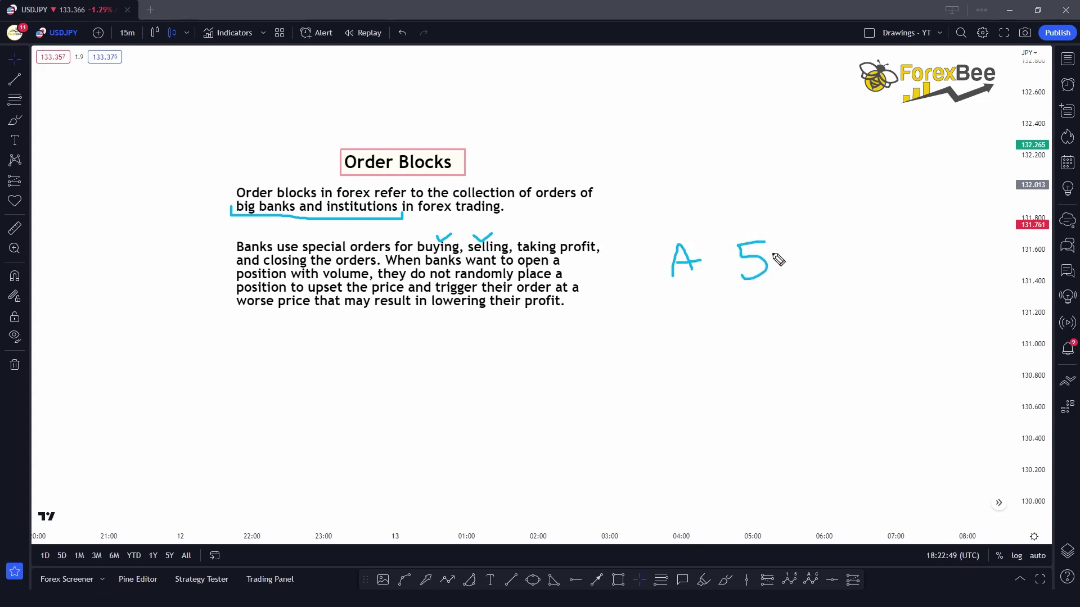
pyautogui.moveTo(789, 241)
pyautogui.mouseDown()
pyautogui.moveTo(785, 276)
pyautogui.moveTo(794, 241)
pyautogui.mouseUp()
pyautogui.moveTo(811, 239)
pyautogui.mouseDown()
pyautogui.moveTo(804, 228)
pyautogui.moveTo(873, 243)
pyautogui.mouseUp()
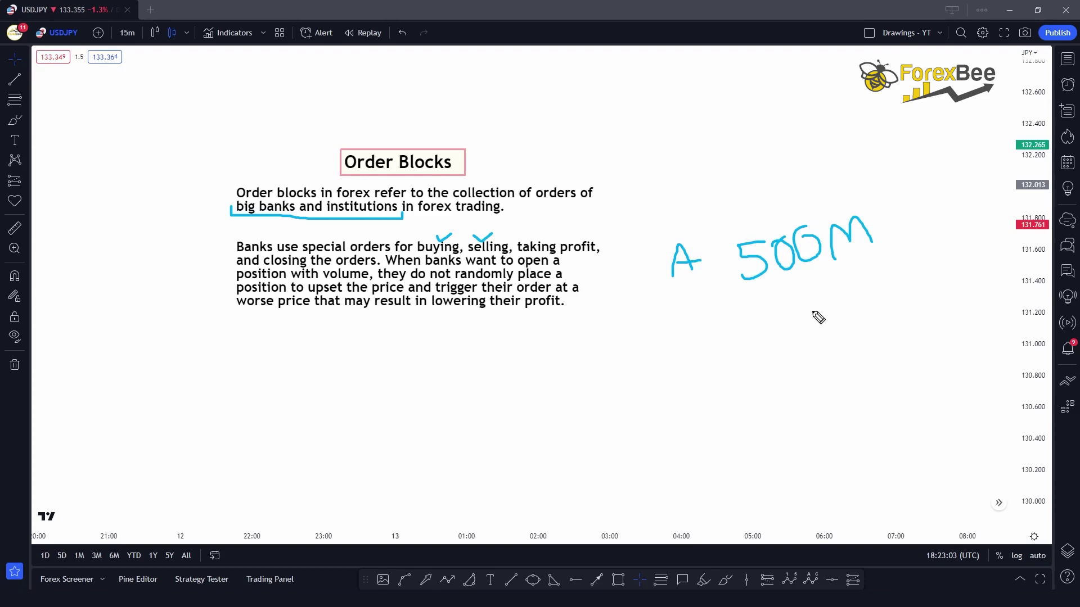
# Draw three arrows branching from 500M and write 20m under the left arrow
pyautogui.moveTo(762, 279)
pyautogui.mouseDown()
pyautogui.moveTo(742, 321)
pyautogui.moveTo(766, 314)
pyautogui.mouseUp()
pyautogui.moveTo(815, 271)
pyautogui.mouseDown()
pyautogui.moveTo(846, 319)
pyautogui.moveTo(847, 296)
pyautogui.mouseUp()
pyautogui.moveTo(862, 248); pyautogui.dragTo(919, 281)
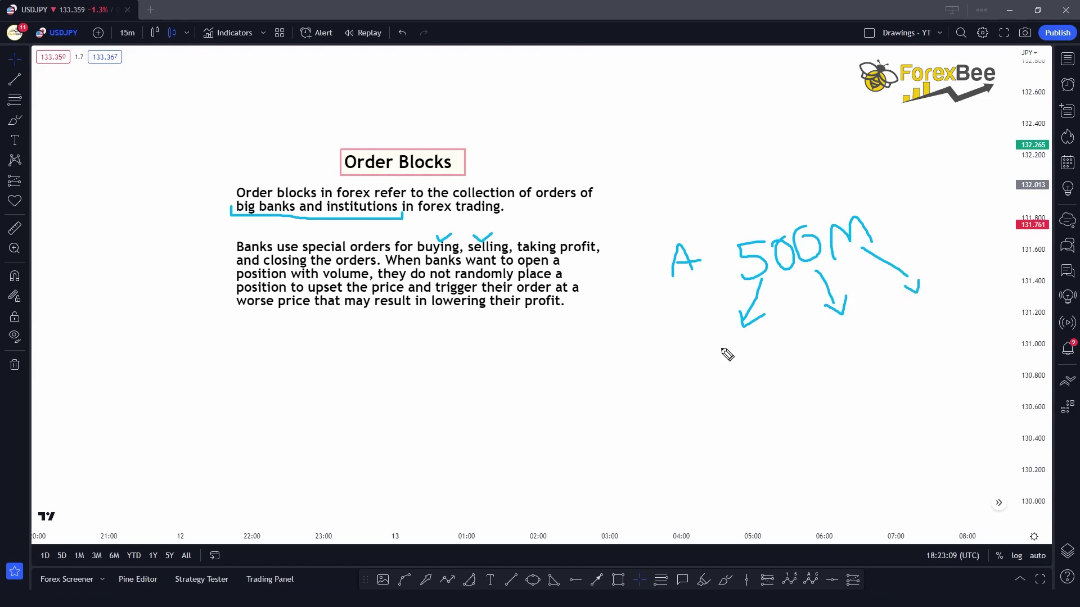
pyautogui.moveTo(723, 347); pyautogui.dragTo(752, 366)
pyautogui.moveTo(751, 342); pyautogui.dragTo(786, 354)
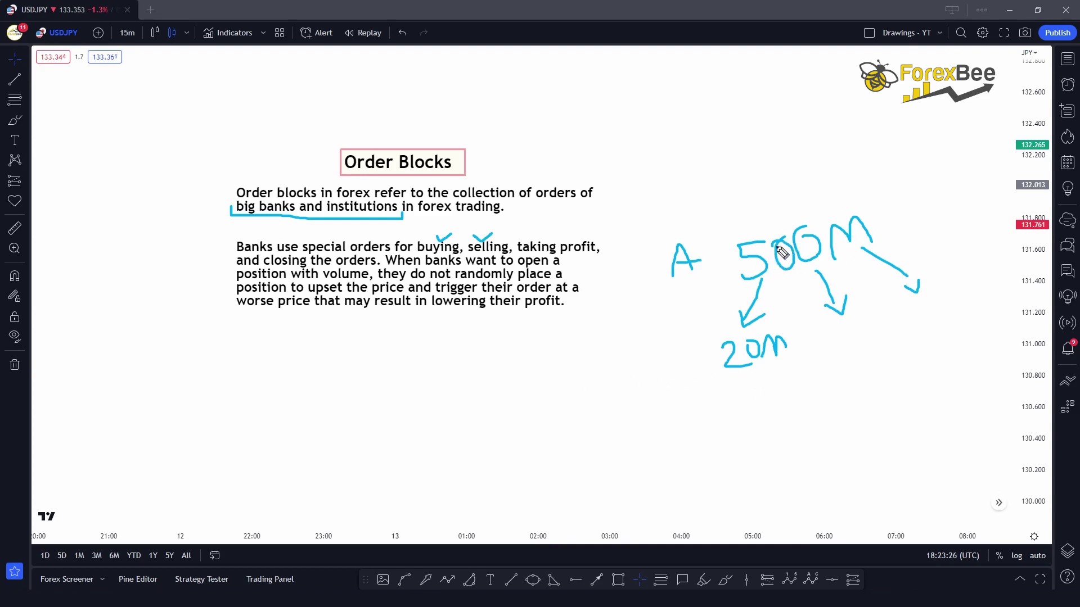
# Write a boxed 200M above the sketch, then bring the USDJPY candles back into view
pyautogui.moveTo(744, 144)
pyautogui.mouseDown()
pyautogui.moveTo(779, 164)
pyautogui.moveTo(809, 142)
pyautogui.moveTo(831, 147)
pyautogui.moveTo(848, 127)
pyautogui.mouseUp()
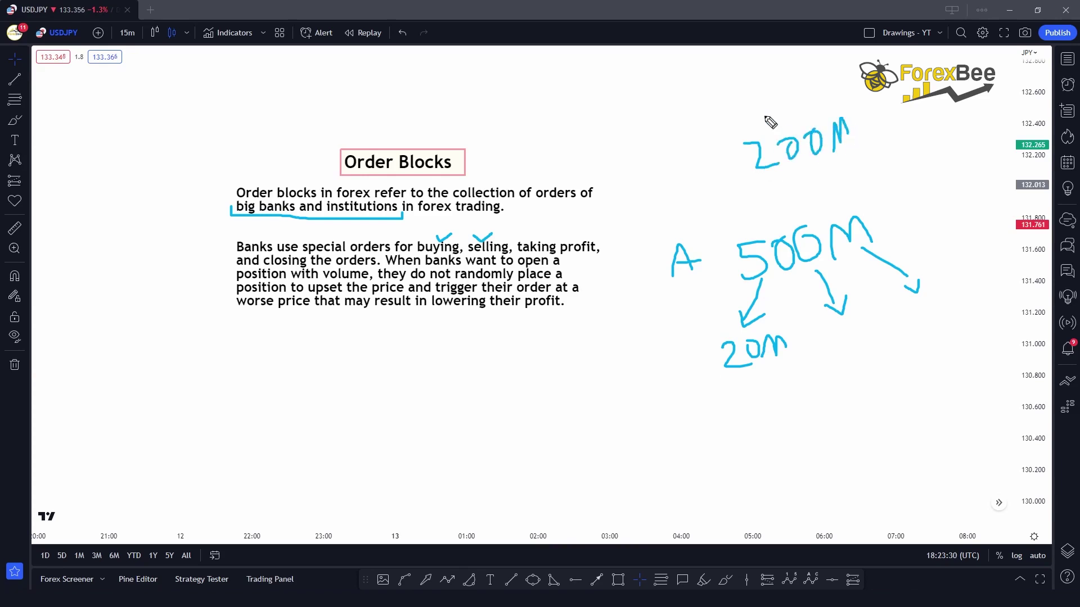
pyautogui.moveTo(742, 127)
pyautogui.mouseDown()
pyautogui.moveTo(856, 108)
pyautogui.moveTo(778, 185)
pyautogui.moveTo(715, 131)
pyautogui.moveTo(780, 125)
pyautogui.mouseUp()
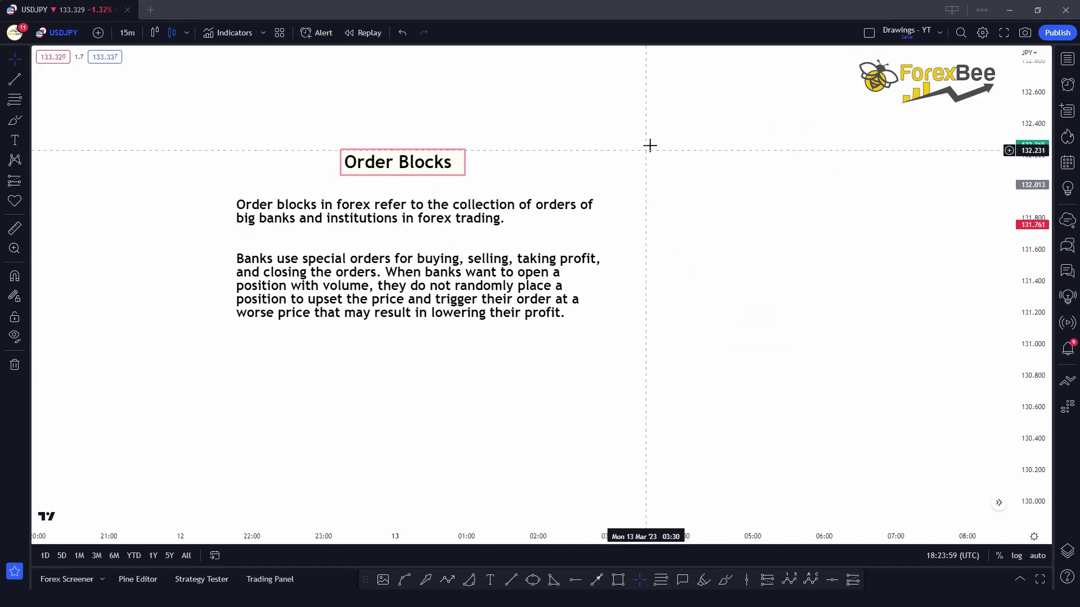
pyautogui.moveTo(645, 145); pyautogui.dragTo(658, 362)
# Circle the drop after 21:45, box the green candle before it, and begin a zigzag above
pyautogui.scroll(2, 537, 390)
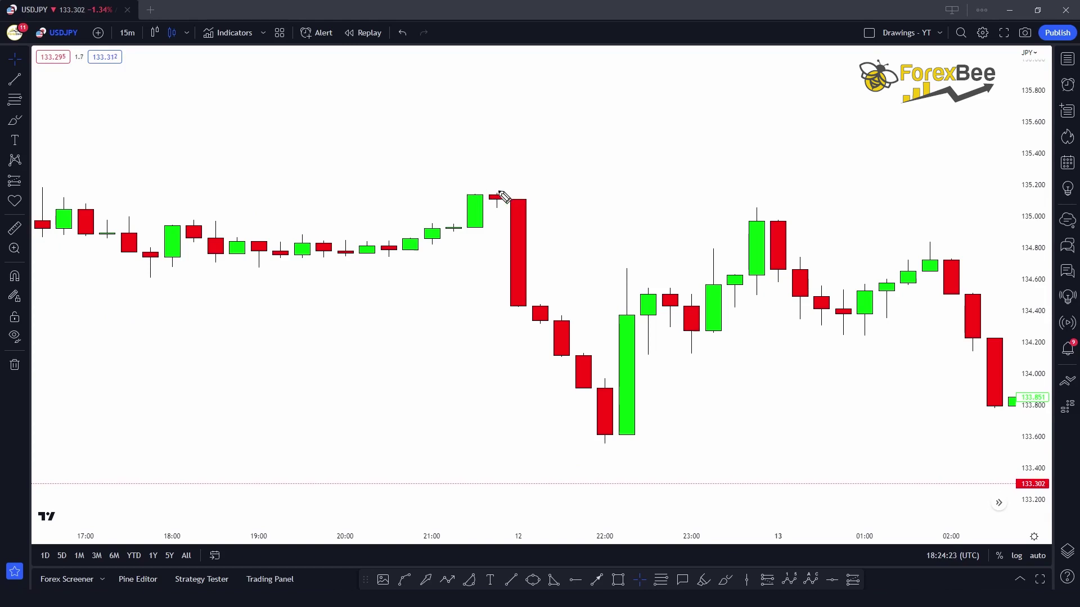
pyautogui.moveTo(494, 187)
pyautogui.mouseDown()
pyautogui.moveTo(506, 186)
pyautogui.moveTo(551, 236)
pyautogui.moveTo(613, 379)
pyautogui.moveTo(611, 432)
pyautogui.moveTo(568, 401)
pyautogui.moveTo(520, 307)
pyautogui.moveTo(498, 195)
pyautogui.mouseUp()
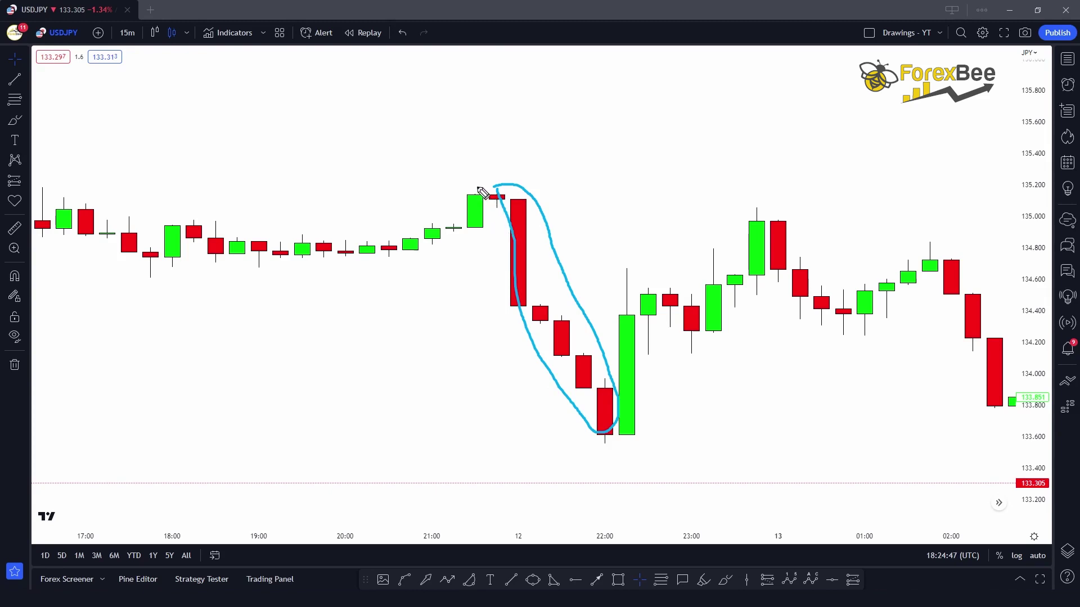
pyautogui.moveTo(480, 190)
pyautogui.mouseDown()
pyautogui.moveTo(457, 194)
pyautogui.moveTo(461, 228)
pyautogui.moveTo(479, 231)
pyautogui.moveTo(485, 187)
pyautogui.mouseUp()
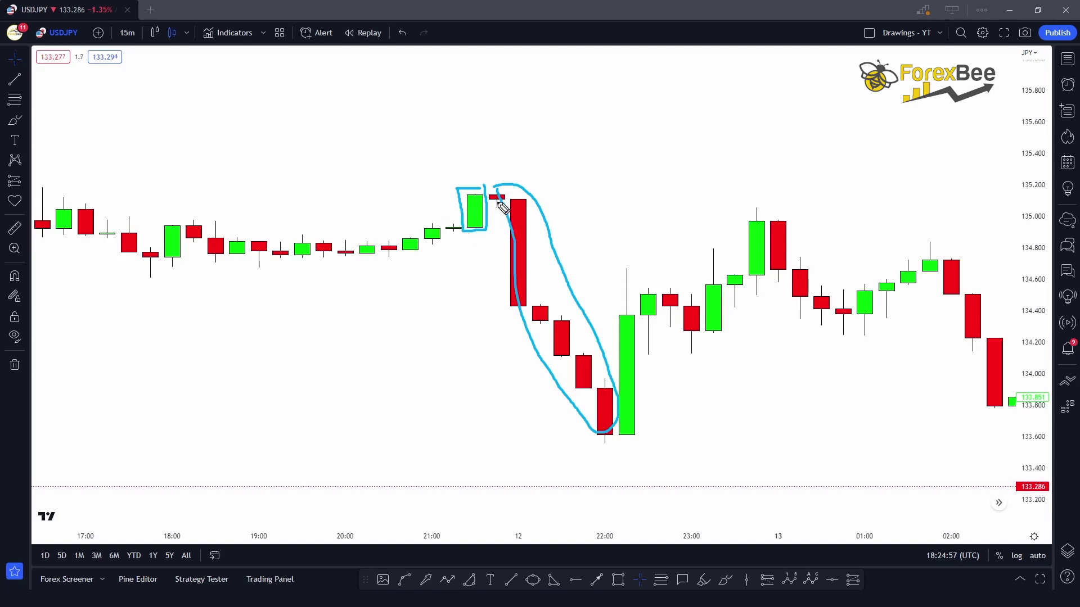
pyautogui.moveTo(457, 150); pyautogui.dragTo(511, 134)
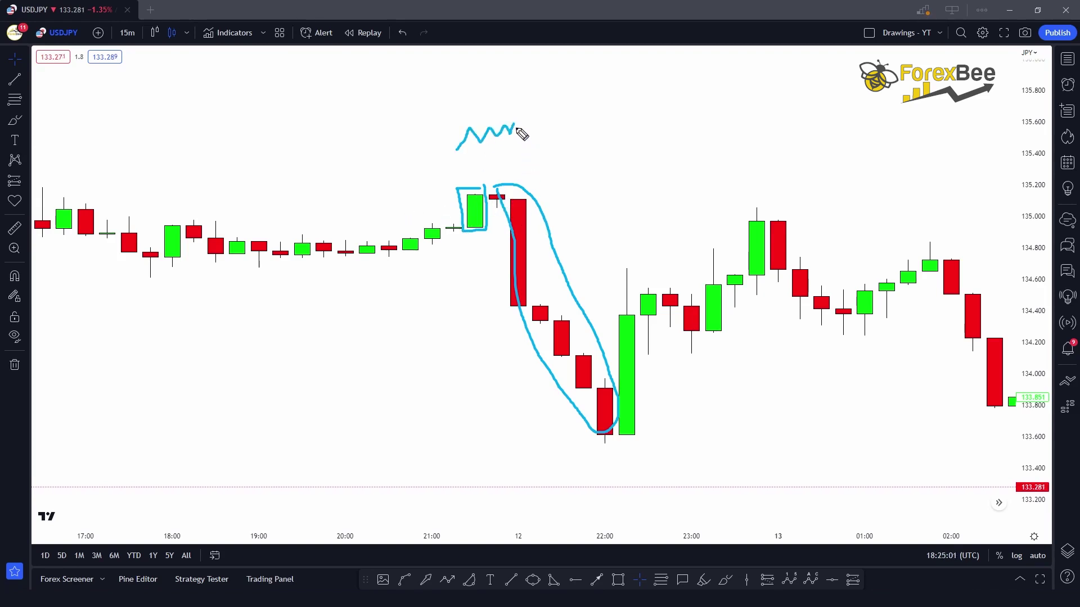
# Extend the zigzag, box its top, link it to the green candle, add an arrow, then clear everything
pyautogui.moveTo(524, 135)
pyautogui.mouseDown()
pyautogui.moveTo(600, 190)
pyautogui.moveTo(631, 248)
pyautogui.moveTo(723, 349)
pyautogui.moveTo(812, 398)
pyautogui.moveTo(825, 423)
pyautogui.mouseUp()
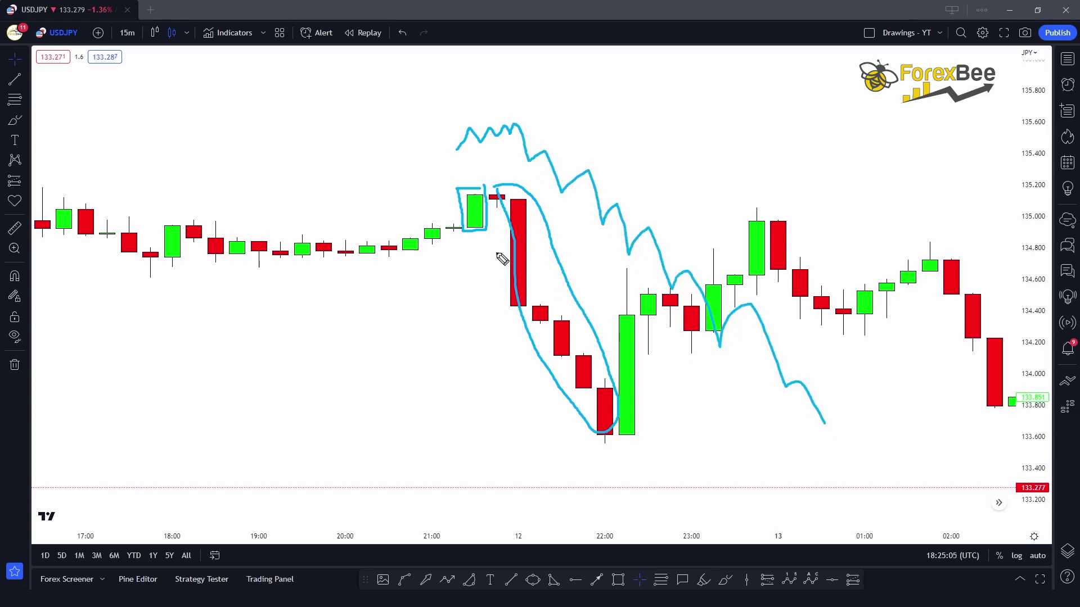
pyautogui.moveTo(450, 120)
pyautogui.mouseDown()
pyautogui.moveTo(525, 120)
pyautogui.moveTo(520, 152)
pyautogui.moveTo(457, 159)
pyautogui.moveTo(455, 123)
pyautogui.mouseUp()
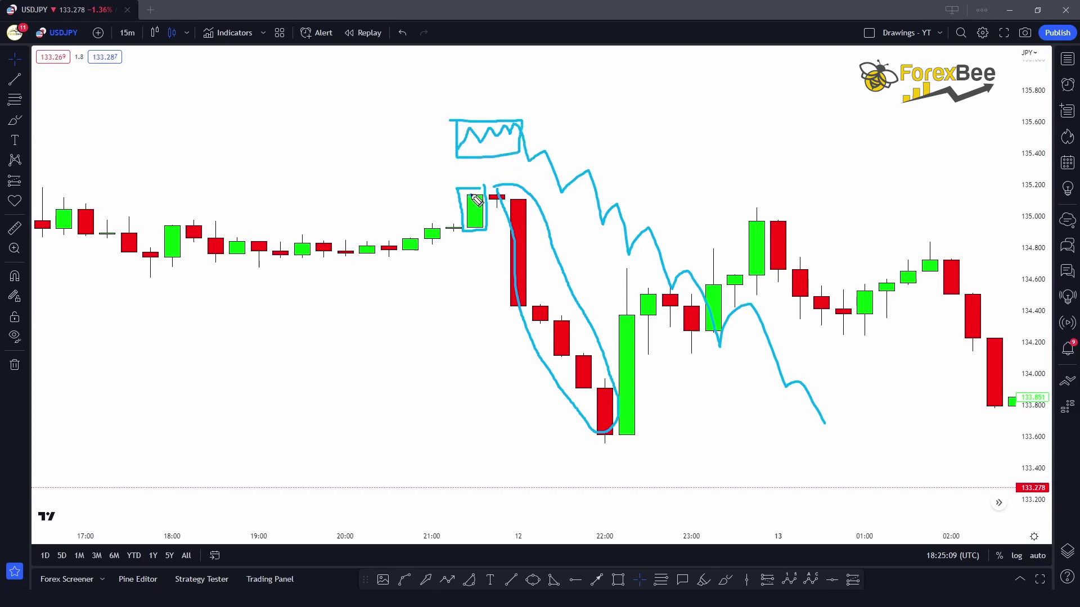
pyautogui.moveTo(472, 196); pyautogui.dragTo(479, 167)
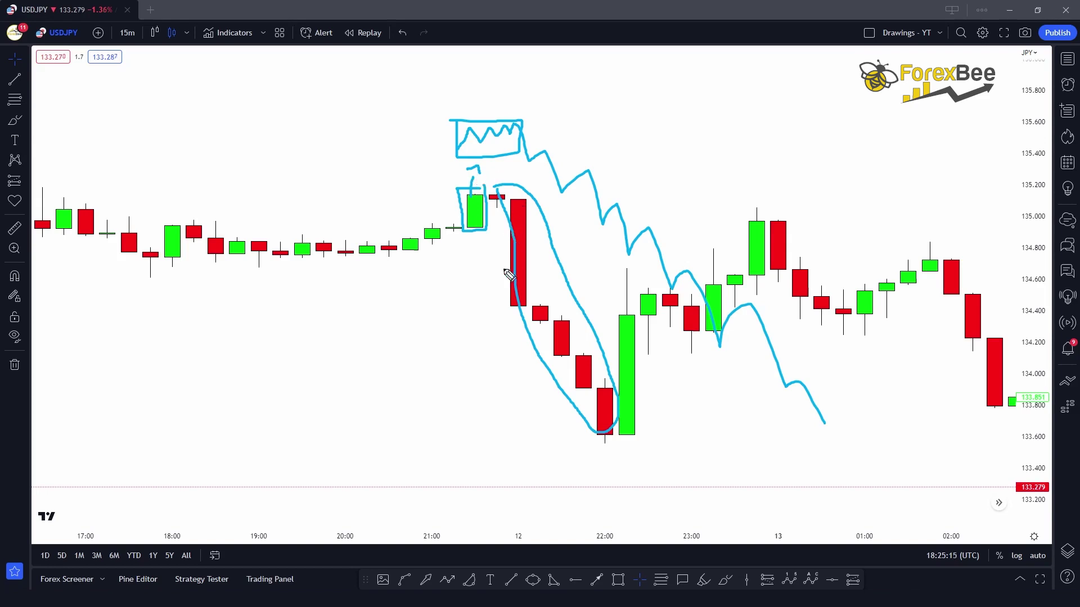
pyautogui.moveTo(455, 377)
pyautogui.mouseDown()
pyautogui.moveTo(532, 355)
pyautogui.moveTo(522, 371)
pyautogui.mouseUp()
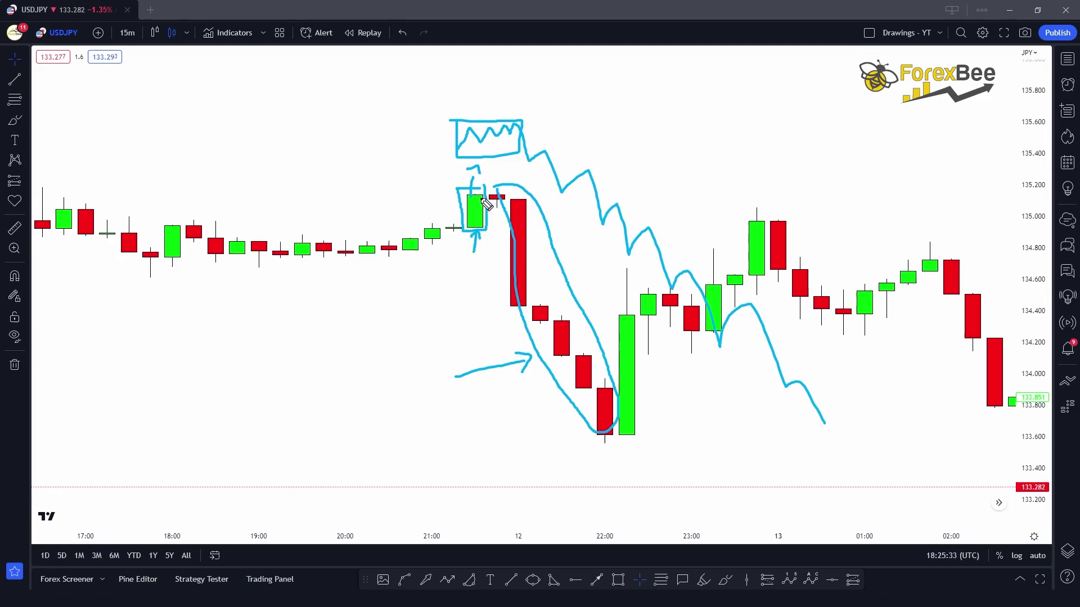
pyautogui.press('e')
pyautogui.moveTo(470, 193); pyautogui.dragTo(546, 193)
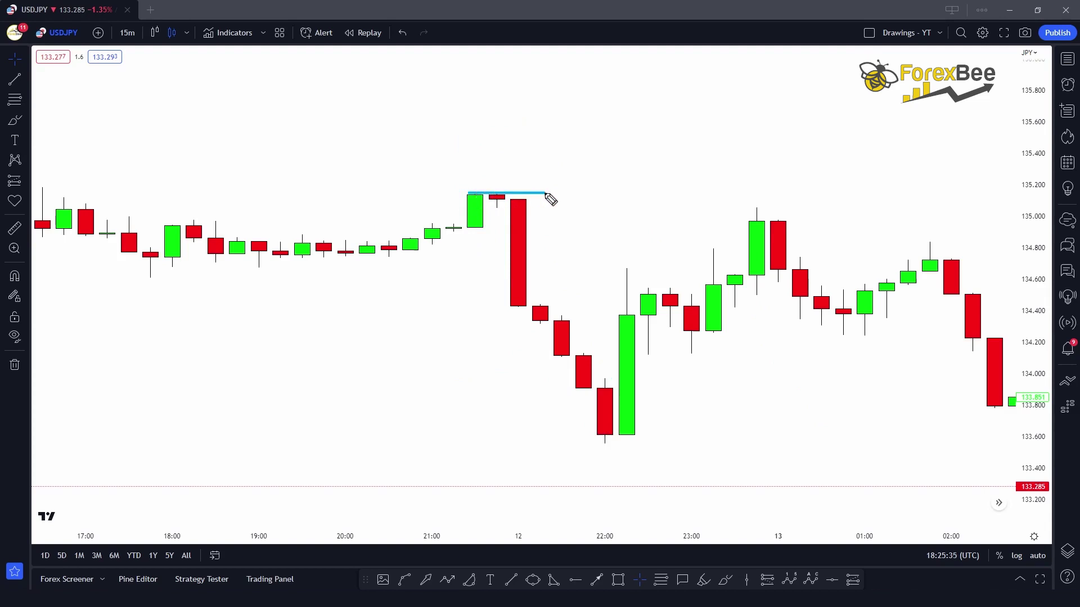
pyautogui.moveTo(471, 229); pyautogui.dragTo(581, 229)
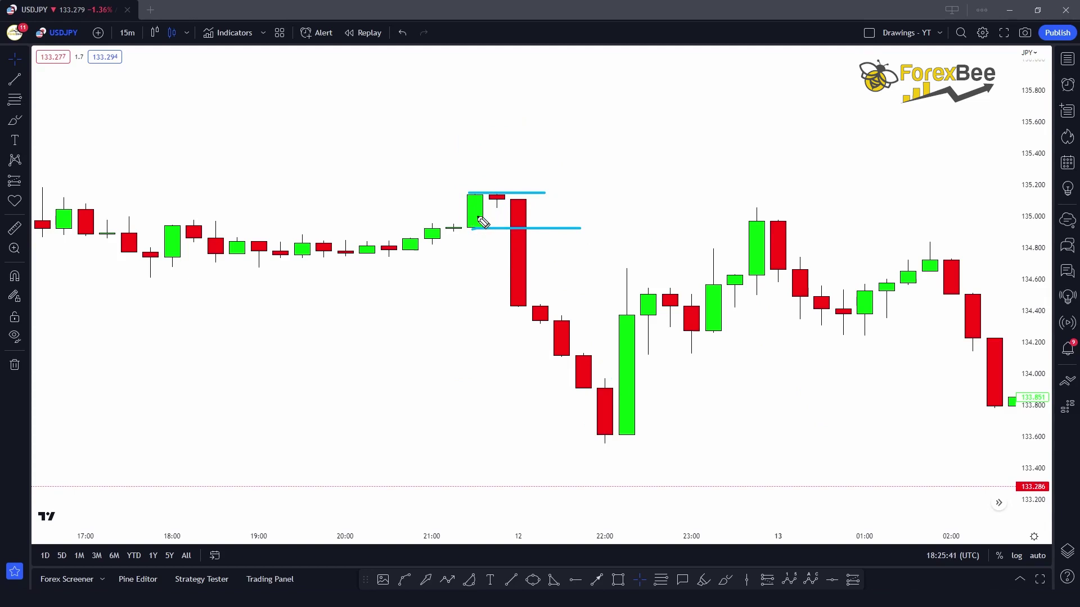
pyautogui.press('e')
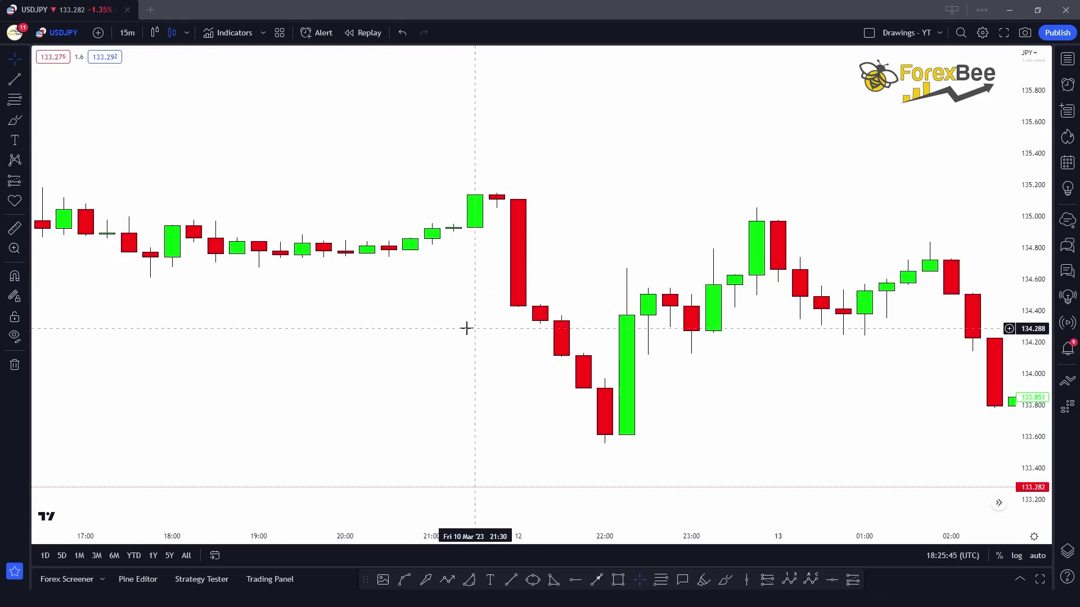
pyautogui.moveTo(495, 338); pyautogui.dragTo(444, 315)
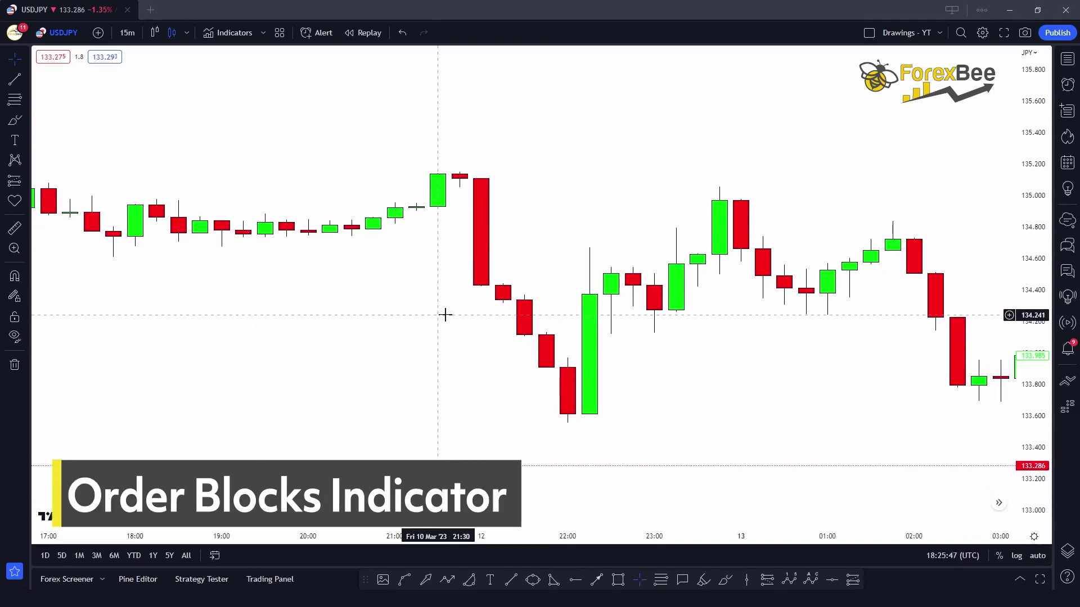
pyautogui.scroll(-2, 445, 314)
pyautogui.scroll(2, 530, 325)
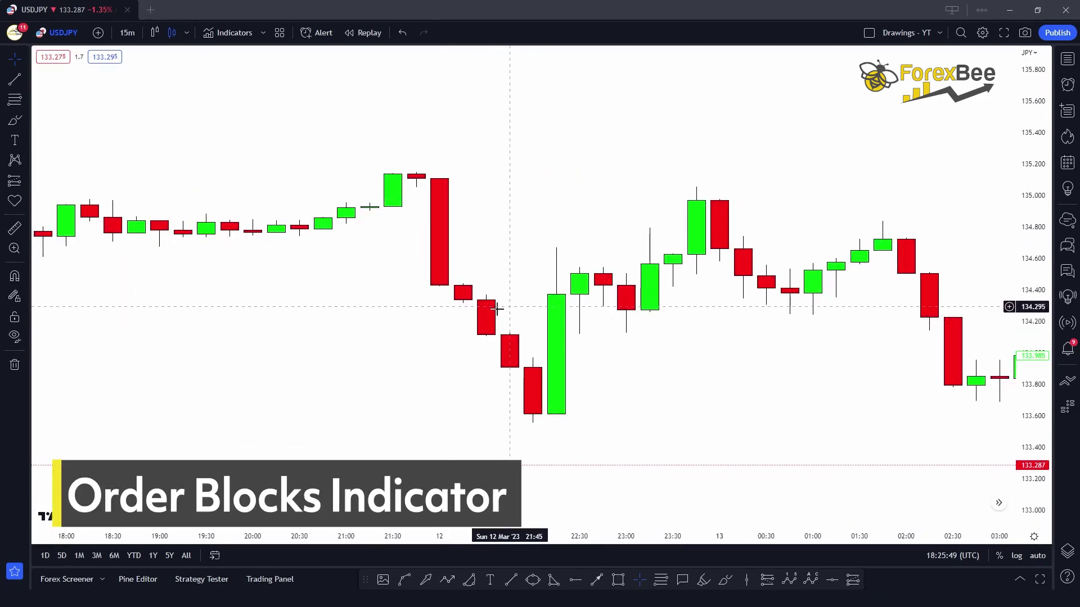
pyautogui.press('/')
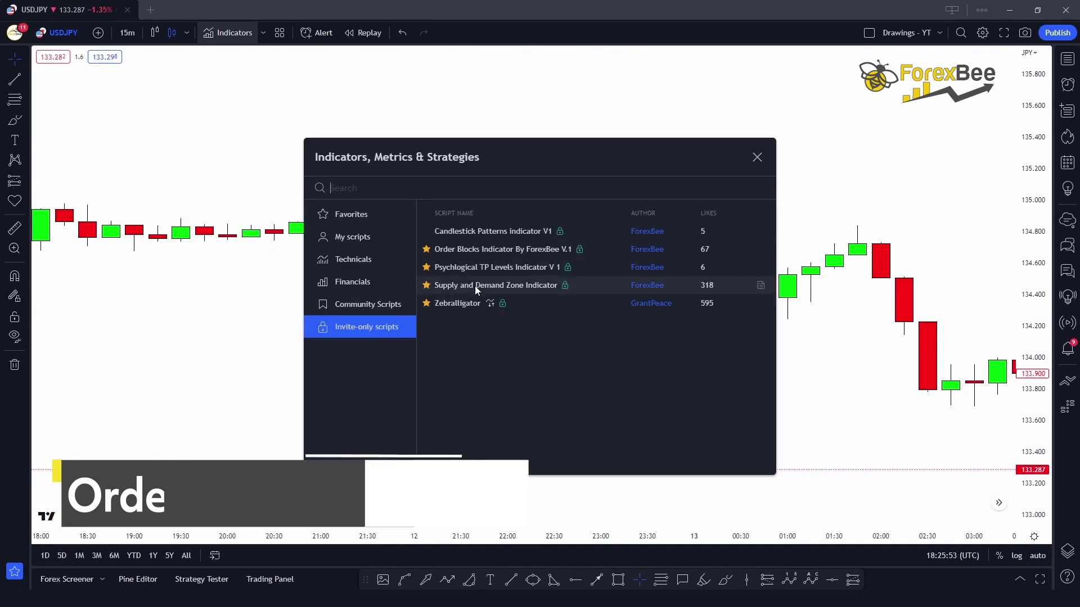
# Add Order Blocks Indicator By ForexBee V.1 with its default inputs and close the Indicators window
pyautogui.click(478, 249)
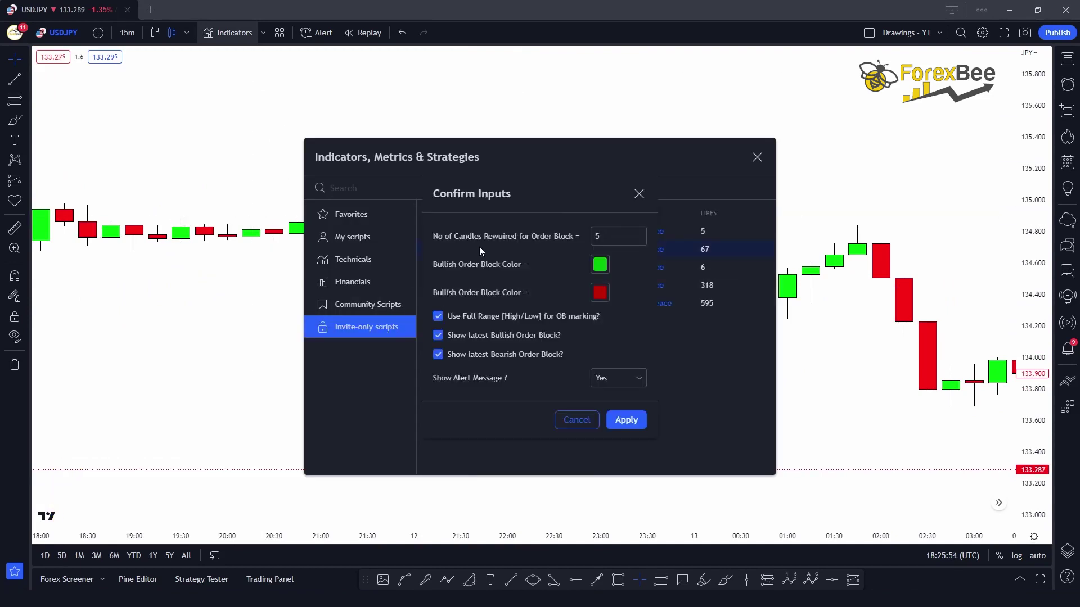
pyautogui.click(626, 419)
pyautogui.click(756, 157)
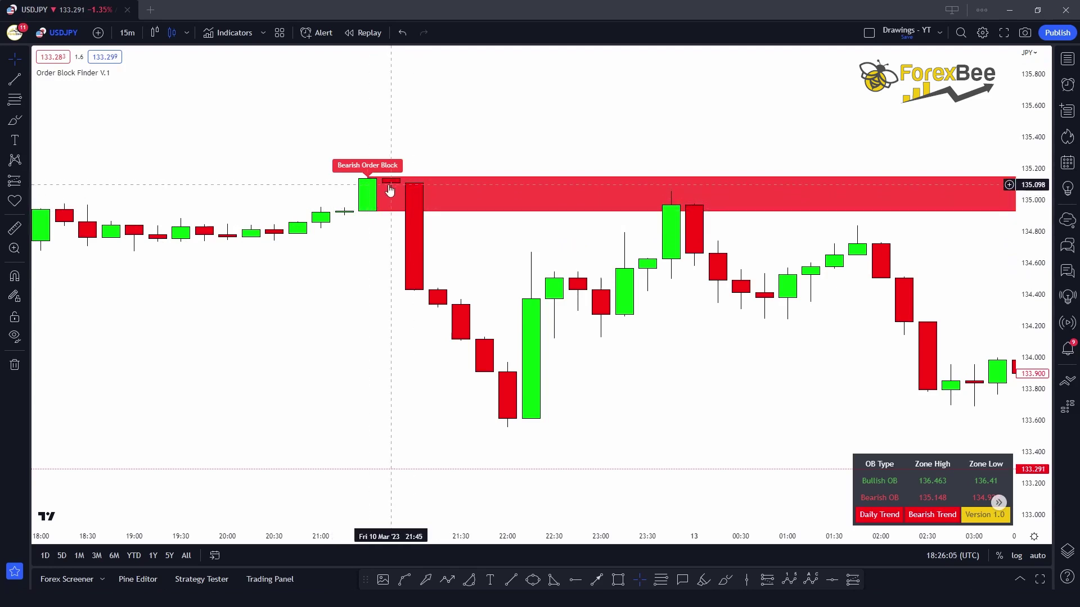
pyautogui.moveTo(379, 150); pyautogui.dragTo(423, 132)
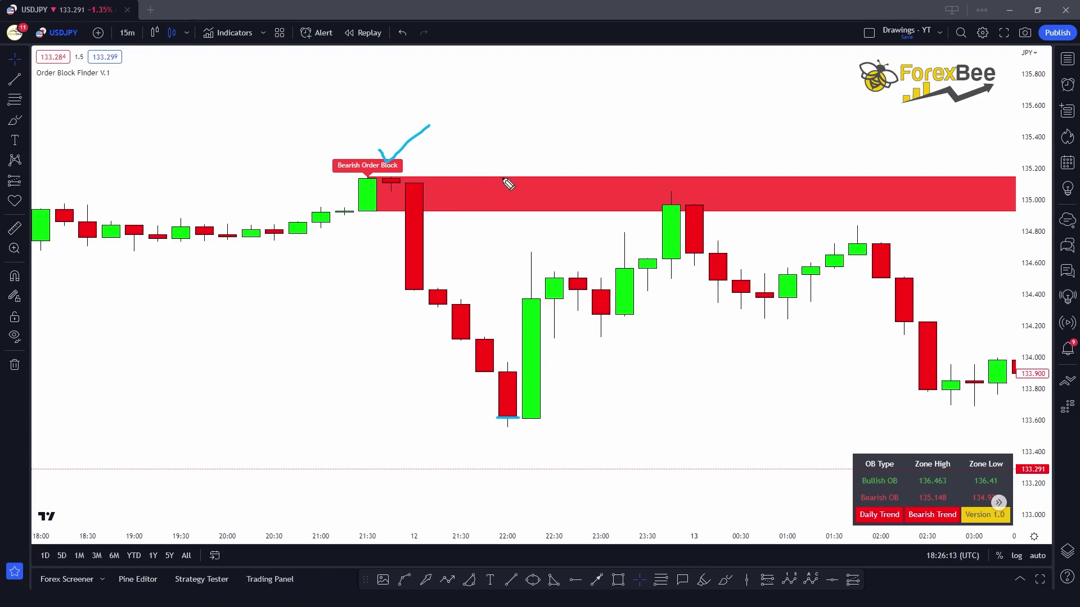
pyautogui.moveTo(510, 179); pyautogui.dragTo(524, 373)
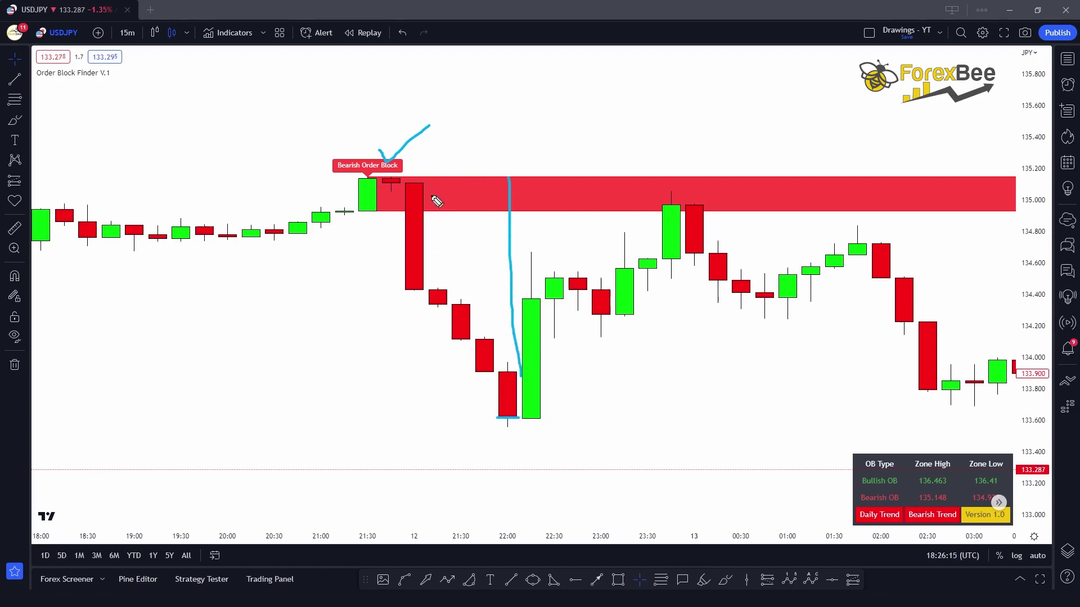
pyautogui.press('Escape')
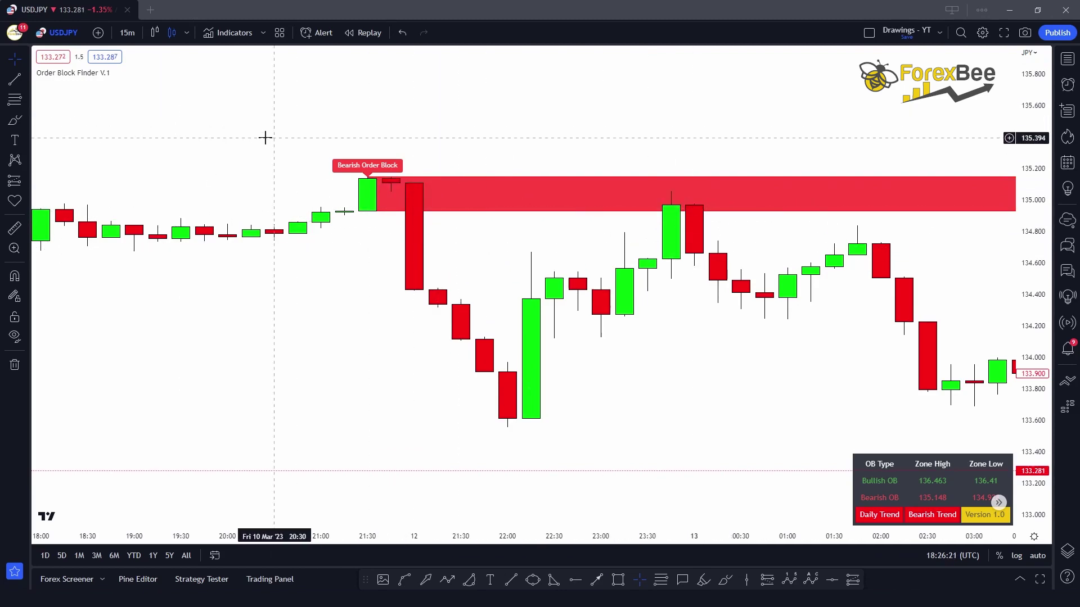
pyautogui.moveTo(88, 81)
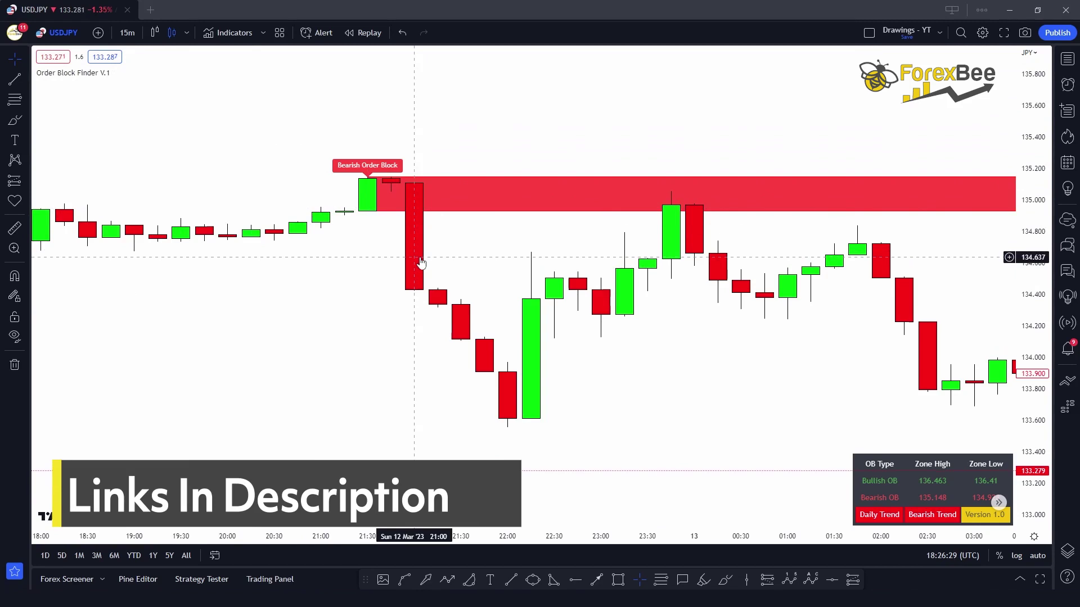
pyautogui.moveTo(421, 263); pyautogui.dragTo(401, 254)
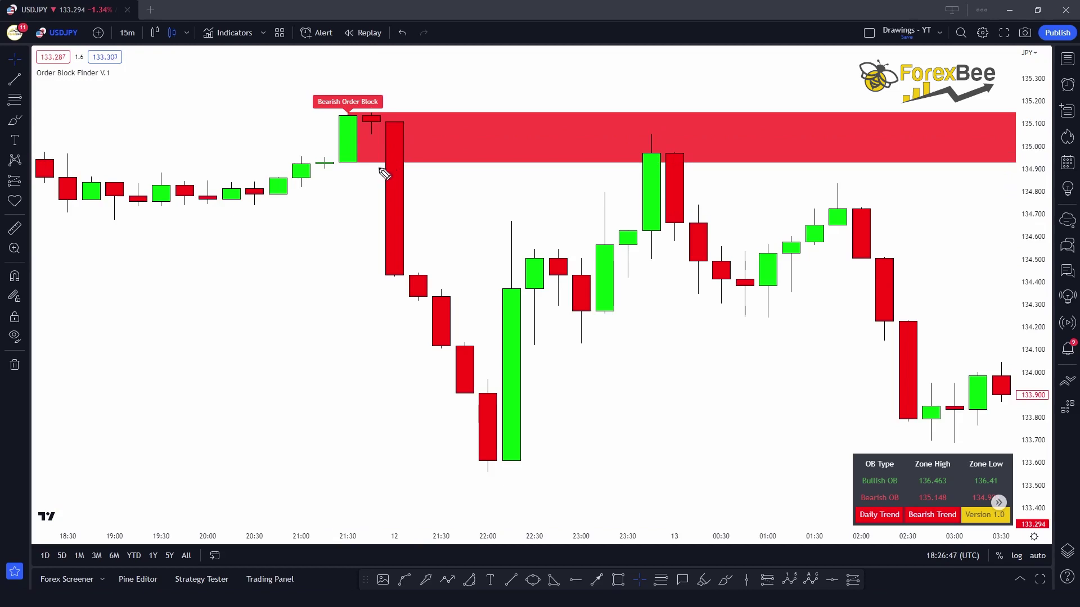
pyautogui.moveTo(389, 157)
pyautogui.mouseDown()
pyautogui.moveTo(414, 288)
pyautogui.moveTo(459, 403)
pyautogui.moveTo(494, 440)
pyautogui.mouseUp()
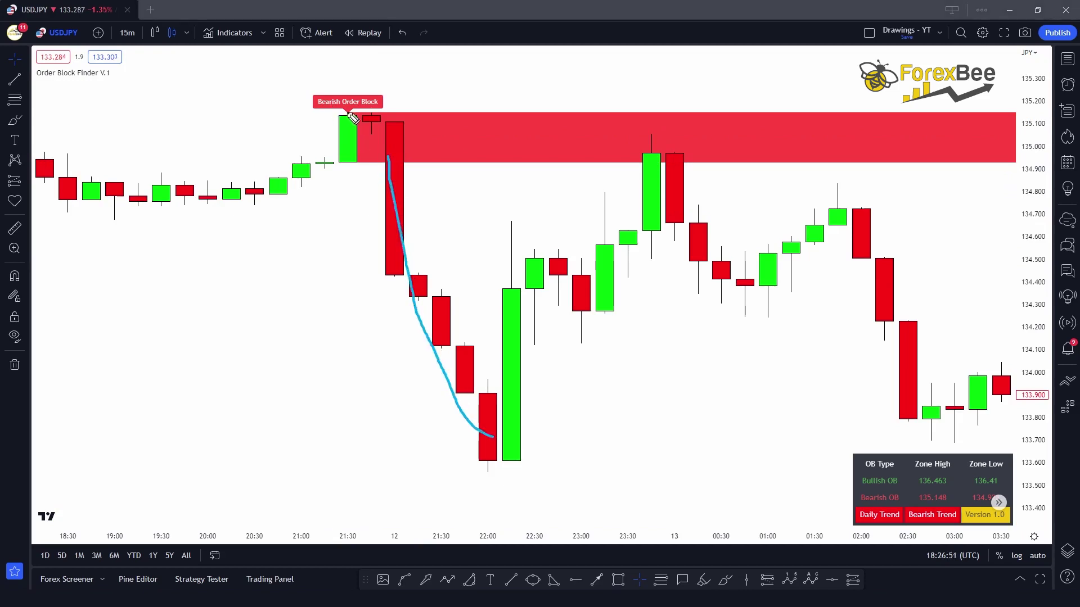
pyautogui.moveTo(348, 112); pyautogui.dragTo(677, 117)
pyautogui.moveTo(349, 163); pyautogui.dragTo(590, 167)
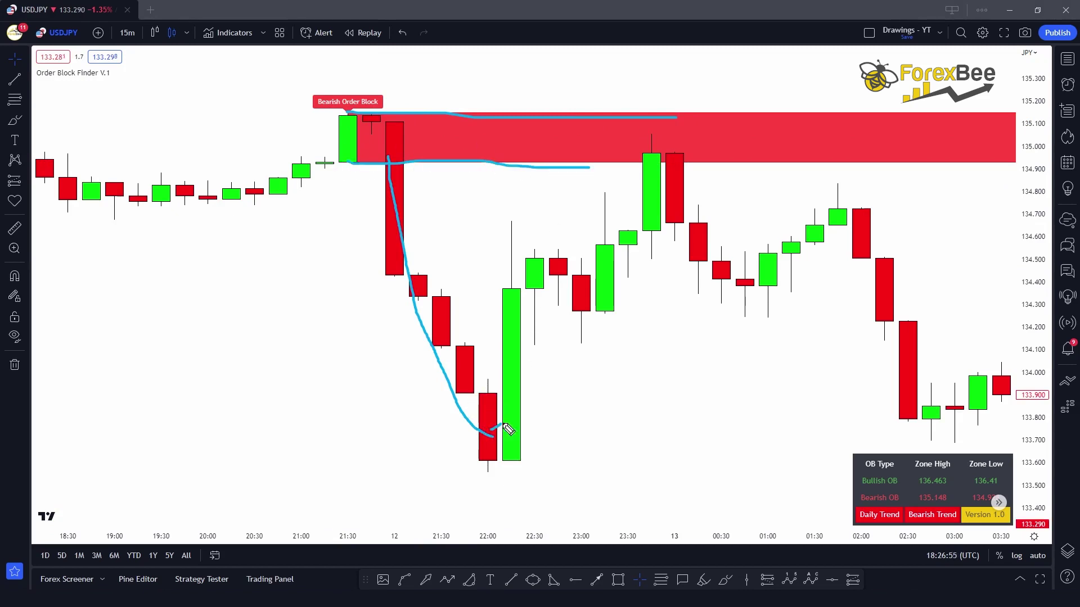
pyautogui.moveTo(504, 425)
pyautogui.mouseDown()
pyautogui.moveTo(573, 337)
pyautogui.moveTo(645, 170)
pyautogui.mouseUp()
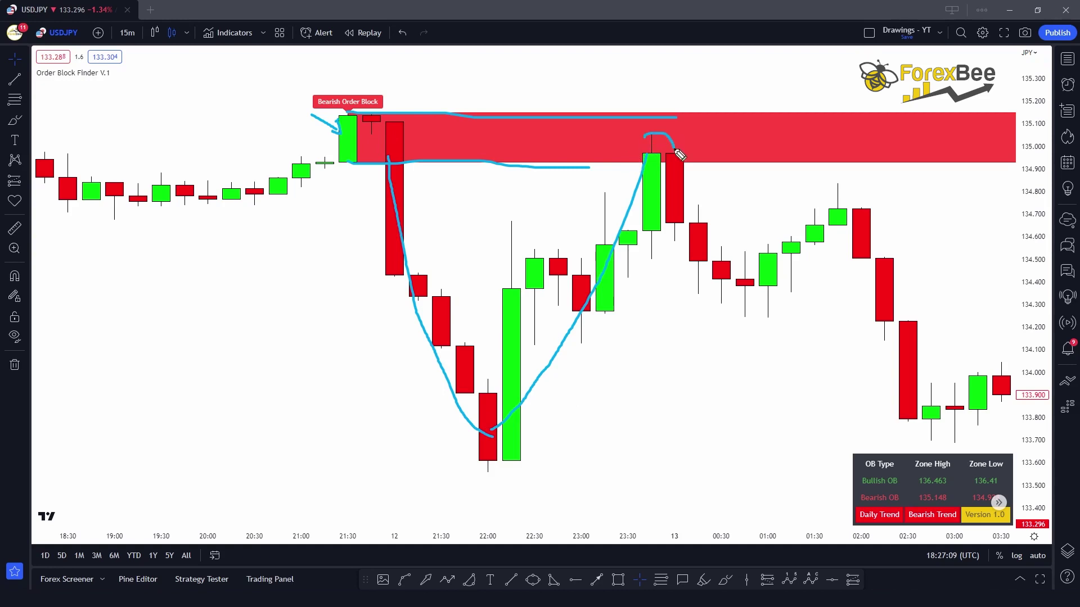
pyautogui.moveTo(679, 154); pyautogui.dragTo(689, 139)
pyautogui.press('Escape')
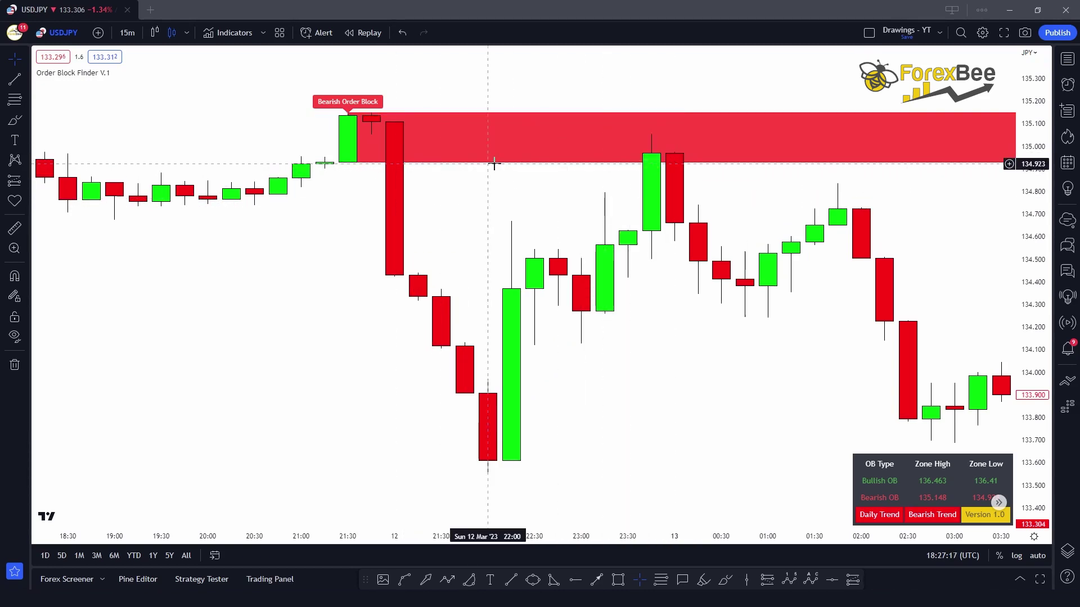
pyautogui.moveTo(491, 170); pyautogui.dragTo(271, 165)
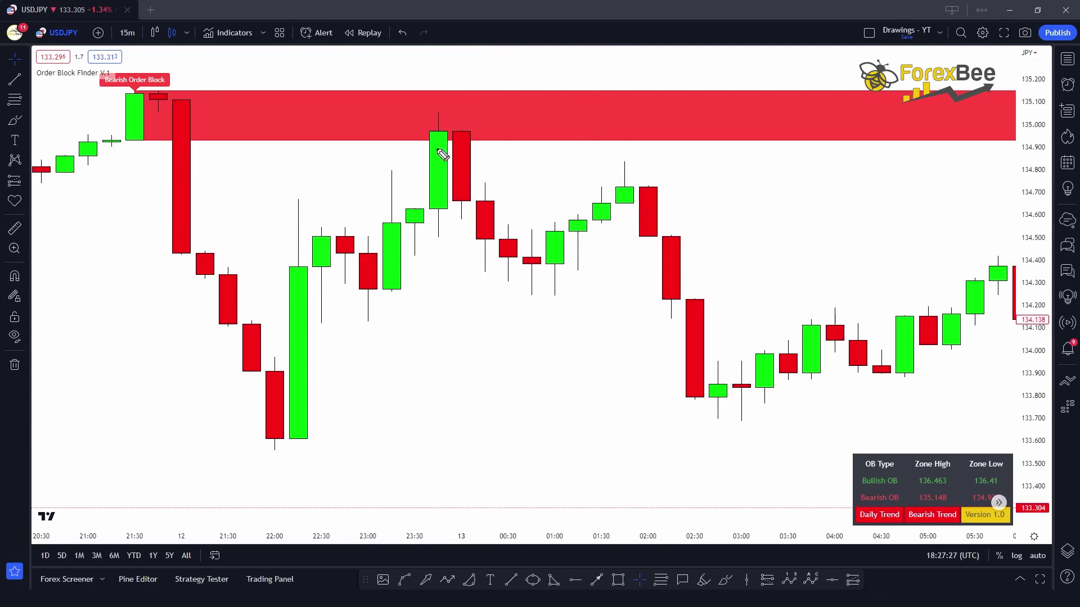
# Mark the 23:30 candles' top and bottom, clear the marks, and place a Short Position below the order block
pyautogui.moveTo(444, 132); pyautogui.dragTo(469, 132)
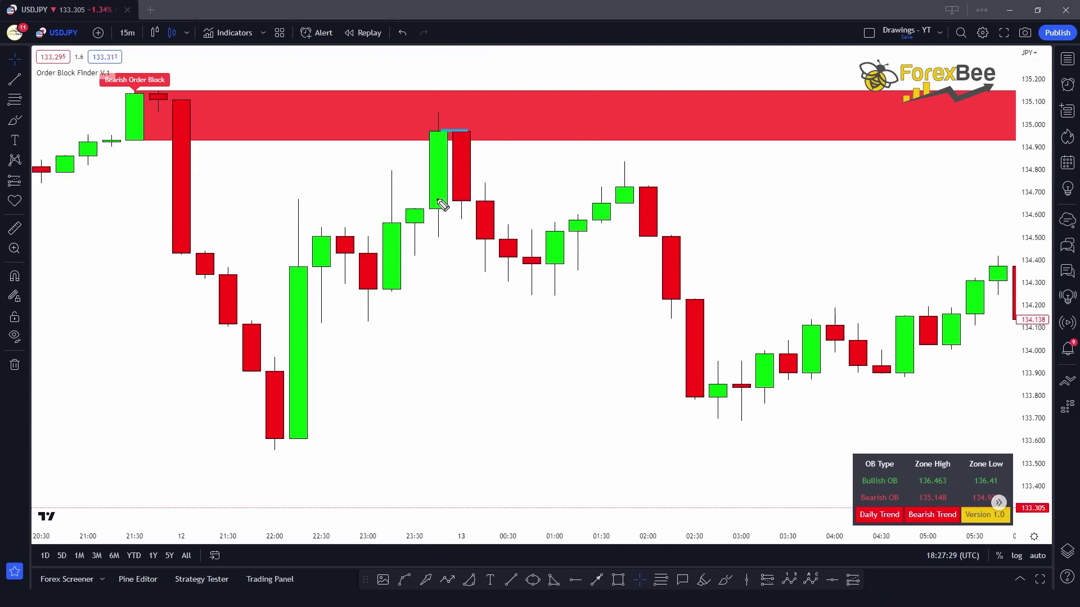
pyautogui.moveTo(443, 208); pyautogui.dragTo(473, 240)
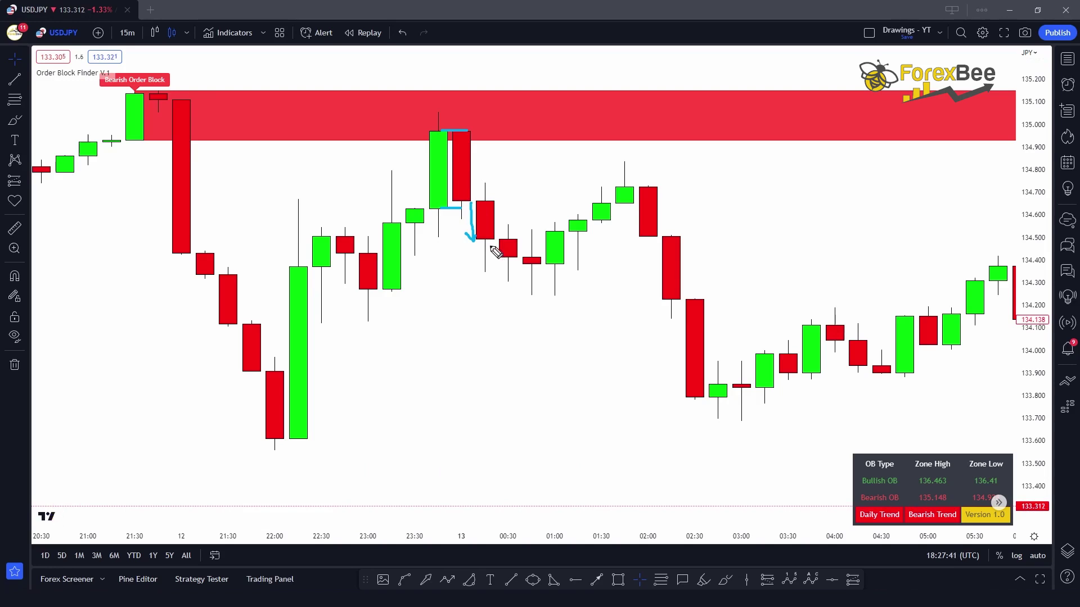
pyautogui.press('Escape')
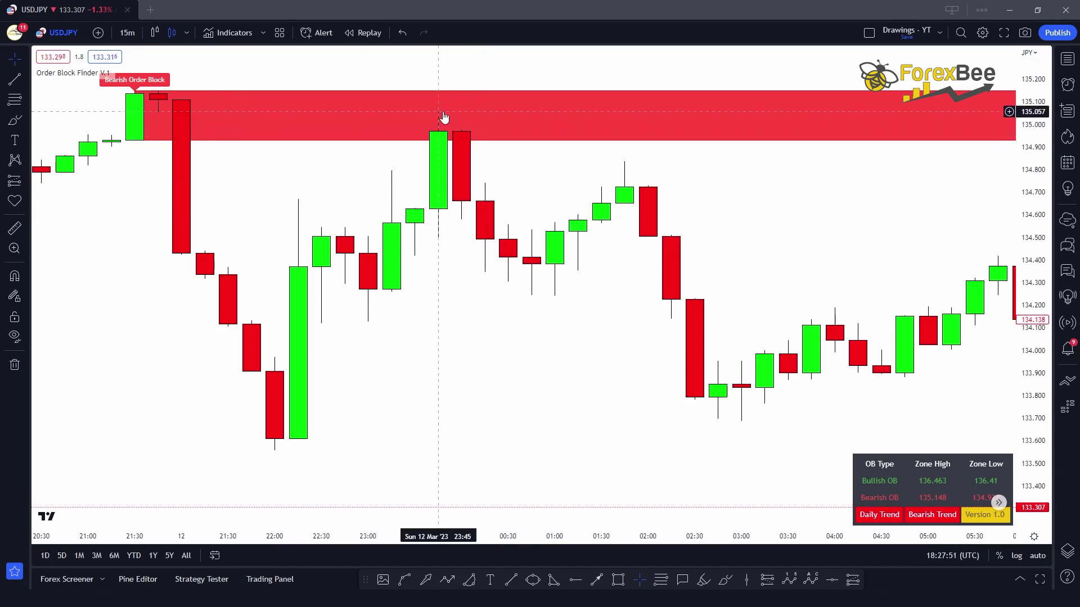
pyautogui.click(768, 580)
pyautogui.click(508, 239)
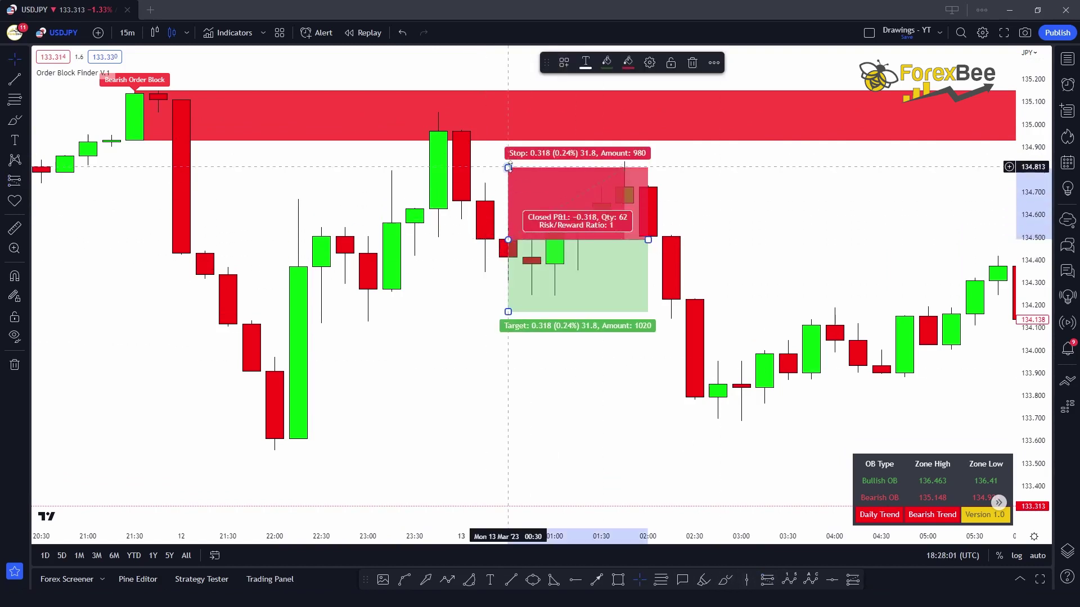
# Raise the short's stop above the order block to 0.570 and lower its target to 0.587
pyautogui.moveTo(508, 167); pyautogui.dragTo(493, 111)
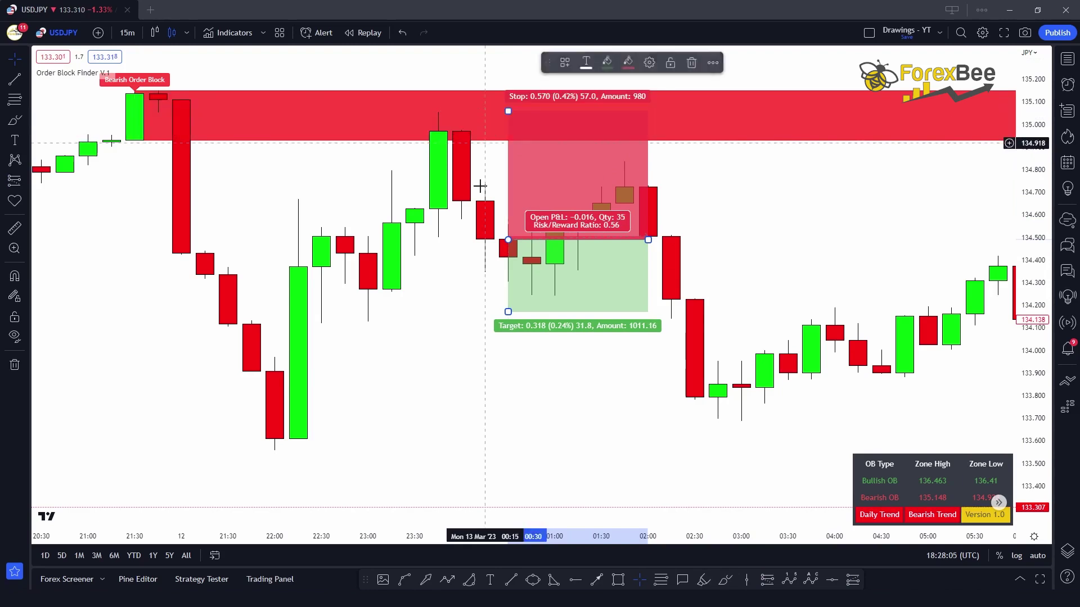
pyautogui.moveTo(429, 263); pyautogui.dragTo(251, 171)
pyautogui.scroll(-3, 654, 406)
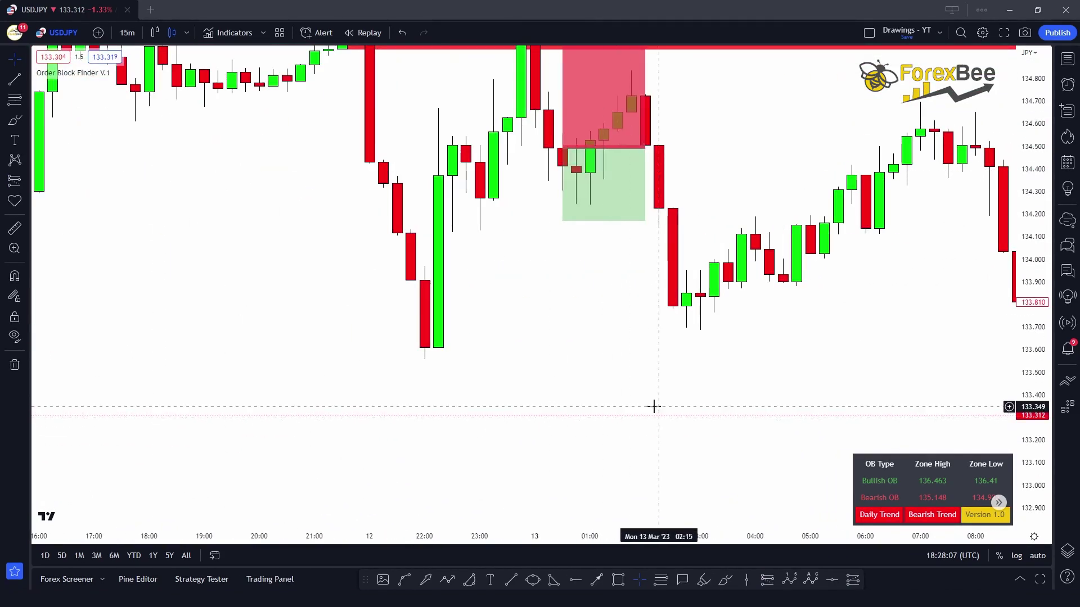
pyautogui.moveTo(653, 406); pyautogui.dragTo(285, 405)
pyautogui.moveTo(1029, 242); pyautogui.dragTo(1010, 340)
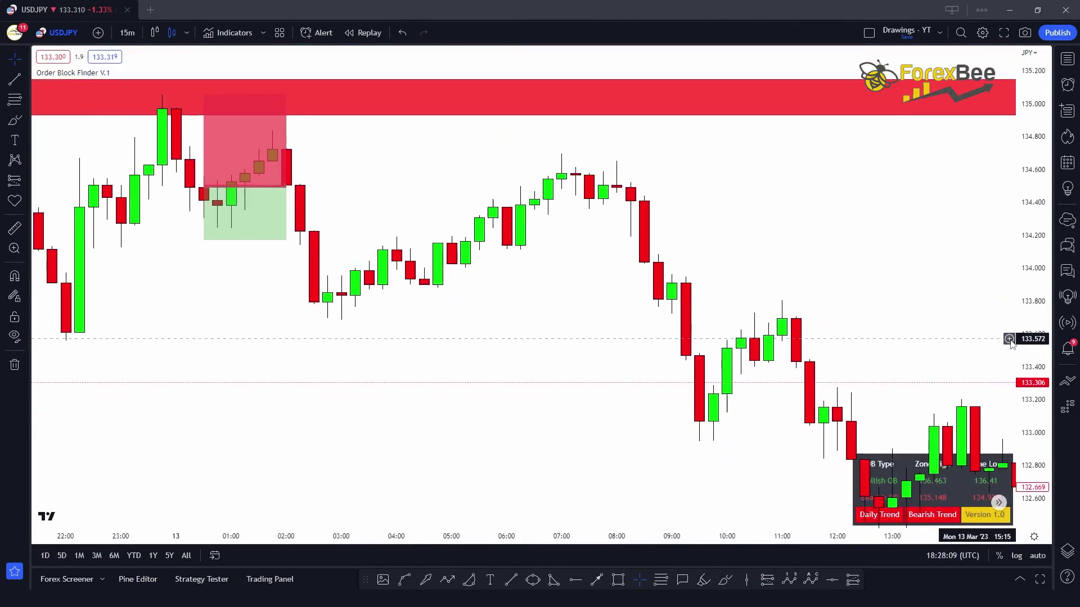
pyautogui.scroll(-2, 733, 390)
pyautogui.moveTo(732, 390); pyautogui.dragTo(326, 369)
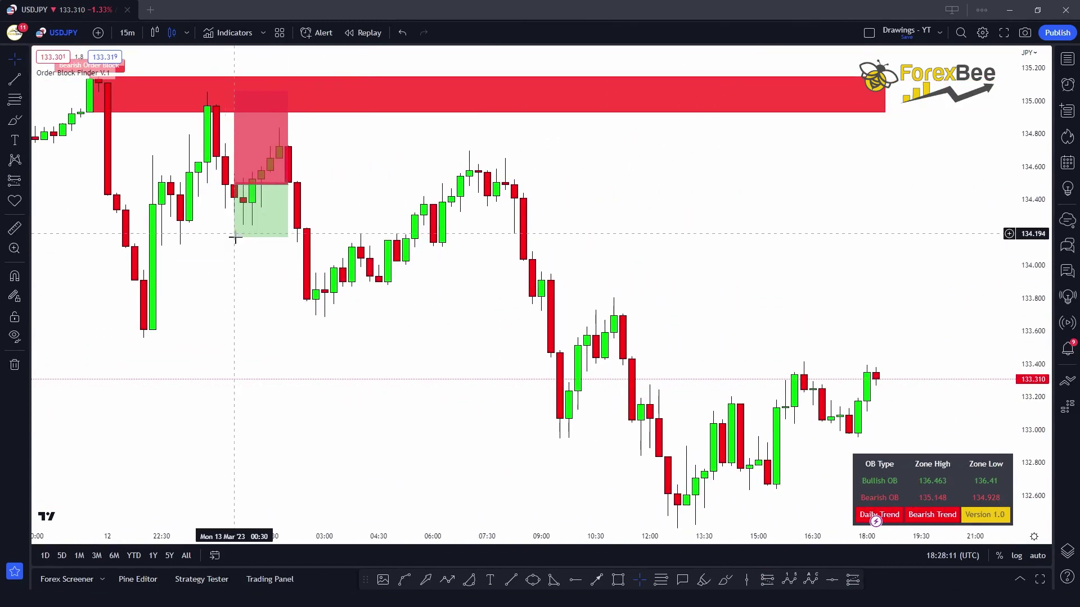
pyautogui.moveTo(235, 238); pyautogui.dragTo(235, 281)
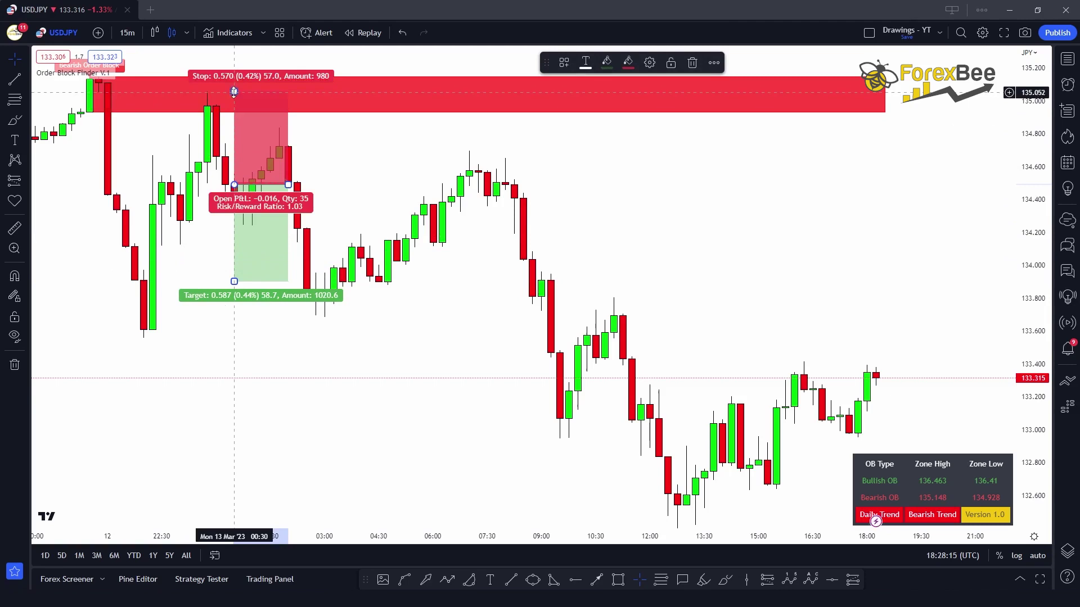
# Extend the short position to the right until the trade reaches its target
pyautogui.click(242, 192)
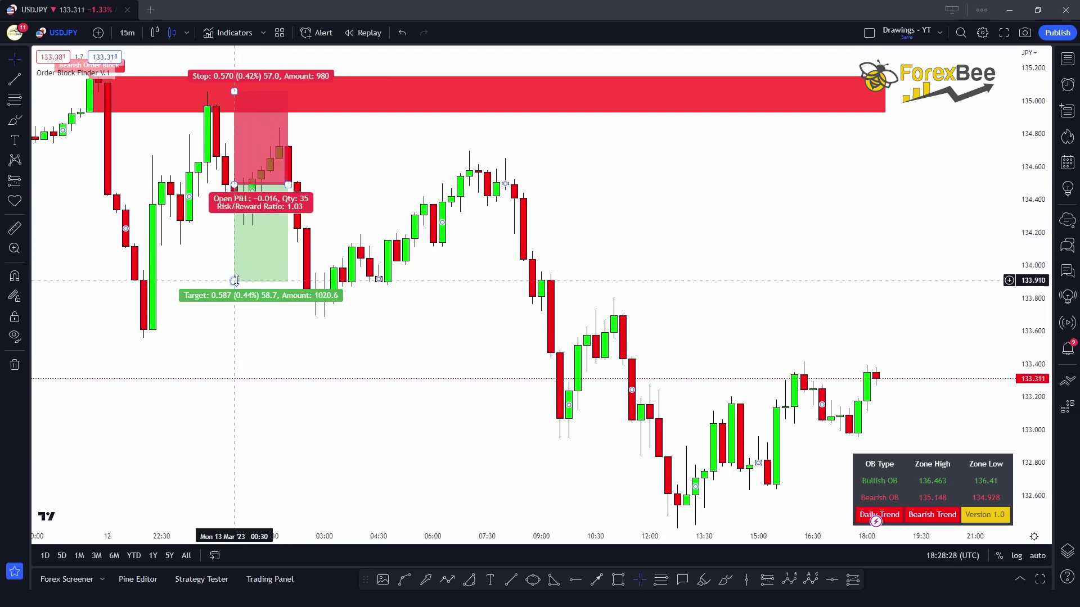
pyautogui.click(288, 184)
pyautogui.moveTo(288, 185); pyautogui.dragTo(306, 185)
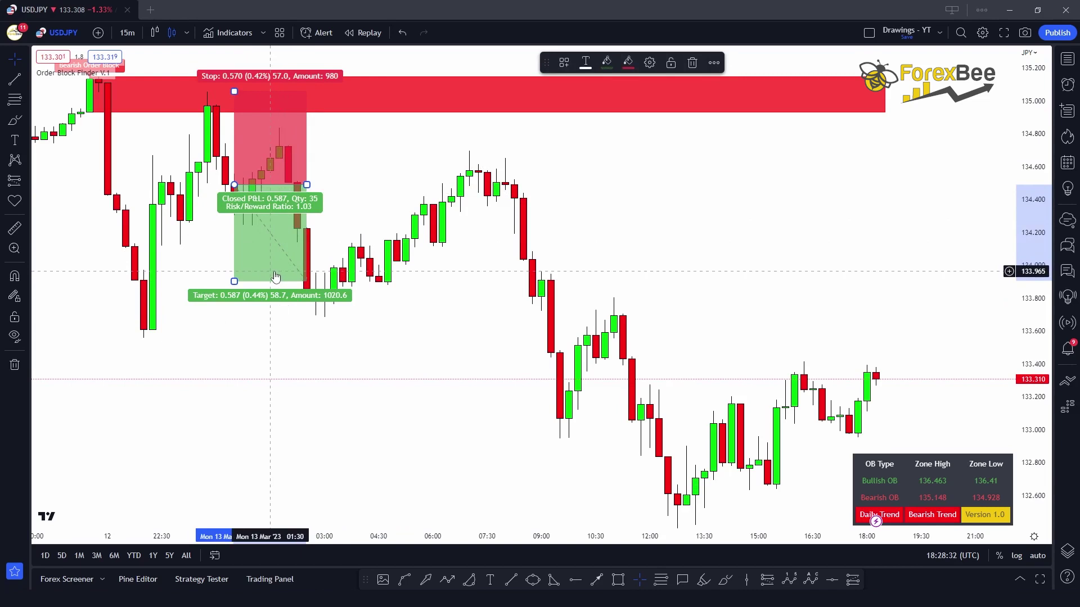
# Lower the short's target to 1.739 (1.29%) for a risk/reward of about 3.05
pyautogui.moveTo(364, 355); pyautogui.dragTo(230, 257)
pyautogui.scroll(-3, 311, 359)
pyautogui.moveTo(376, 330); pyautogui.dragTo(239, 301)
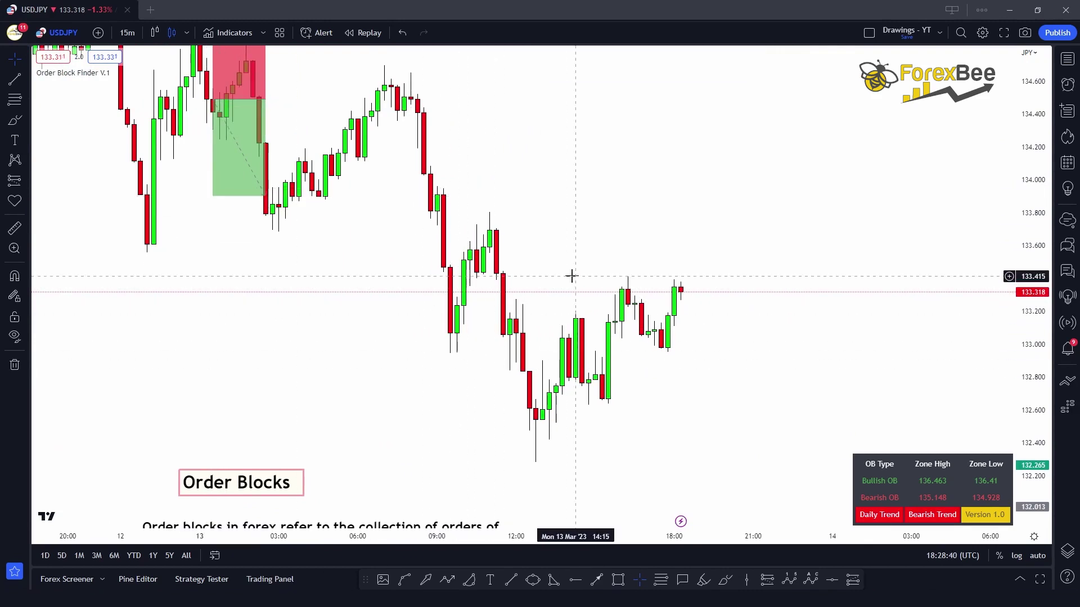
pyautogui.moveTo(408, 307); pyautogui.dragTo(383, 328)
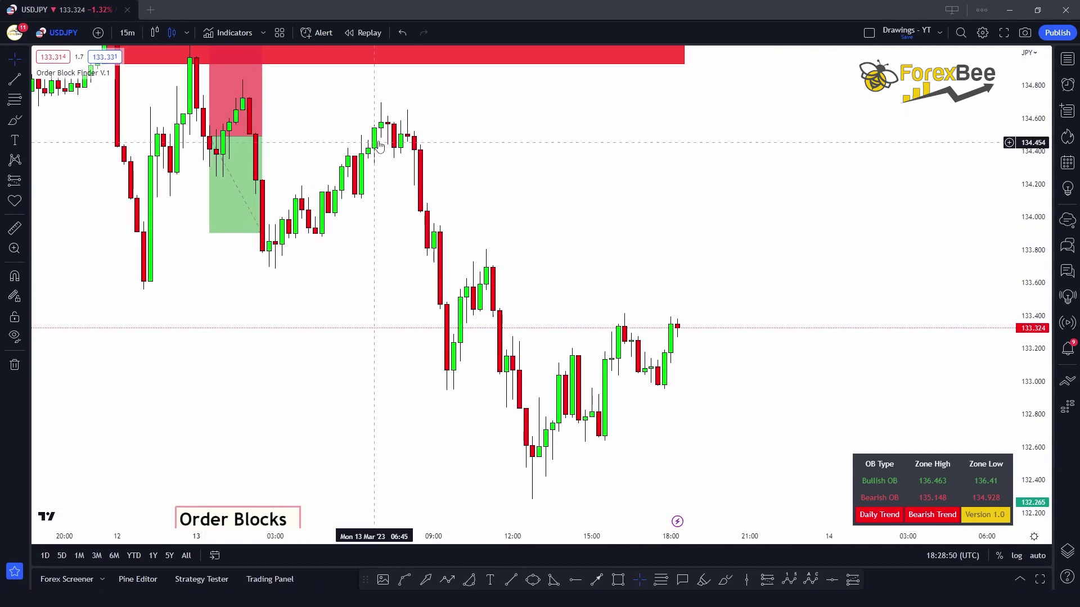
pyautogui.moveTo(397, 228); pyautogui.dragTo(534, 430)
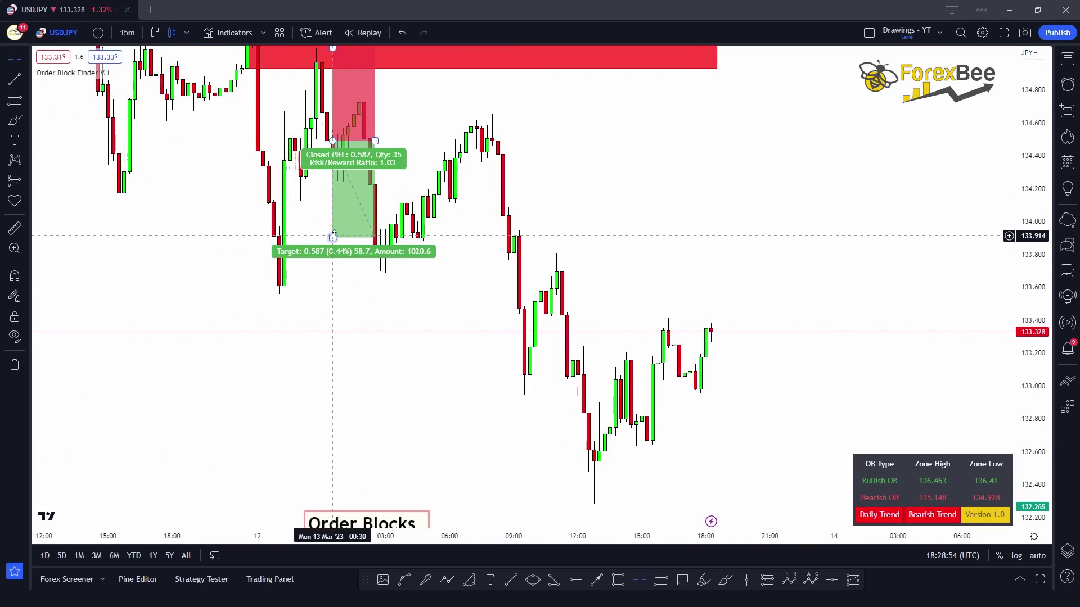
pyautogui.moveTo(333, 237)
pyautogui.mouseDown()
pyautogui.moveTo(333, 420)
pyautogui.moveTo(331, 255)
pyautogui.moveTo(343, 448)
pyautogui.moveTo(339, 427)
pyautogui.mouseUp()
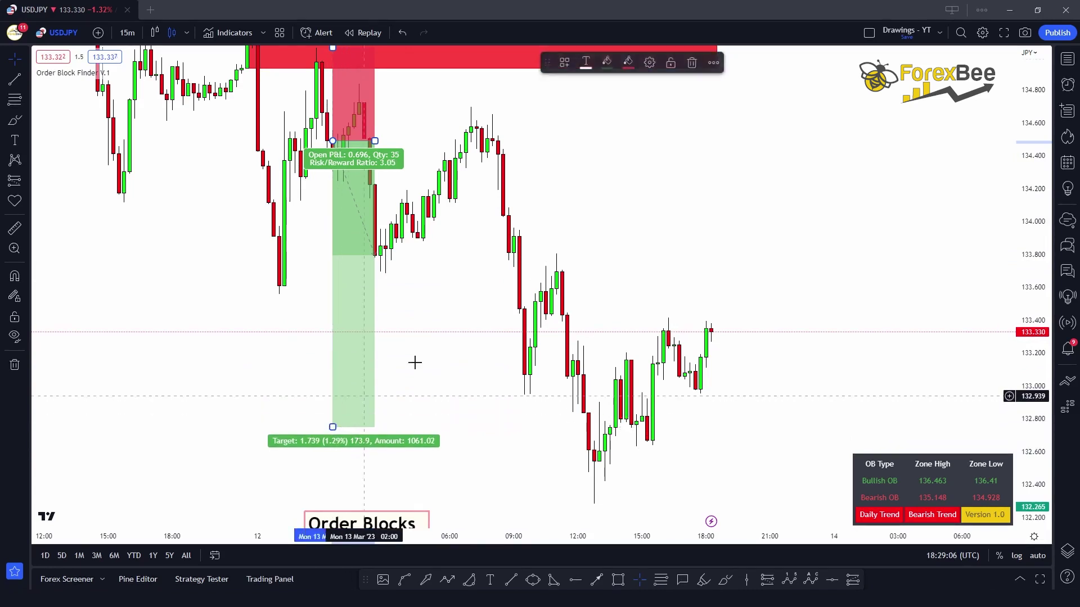
pyautogui.click(415, 363)
pyautogui.moveTo(441, 292); pyautogui.dragTo(513, 386)
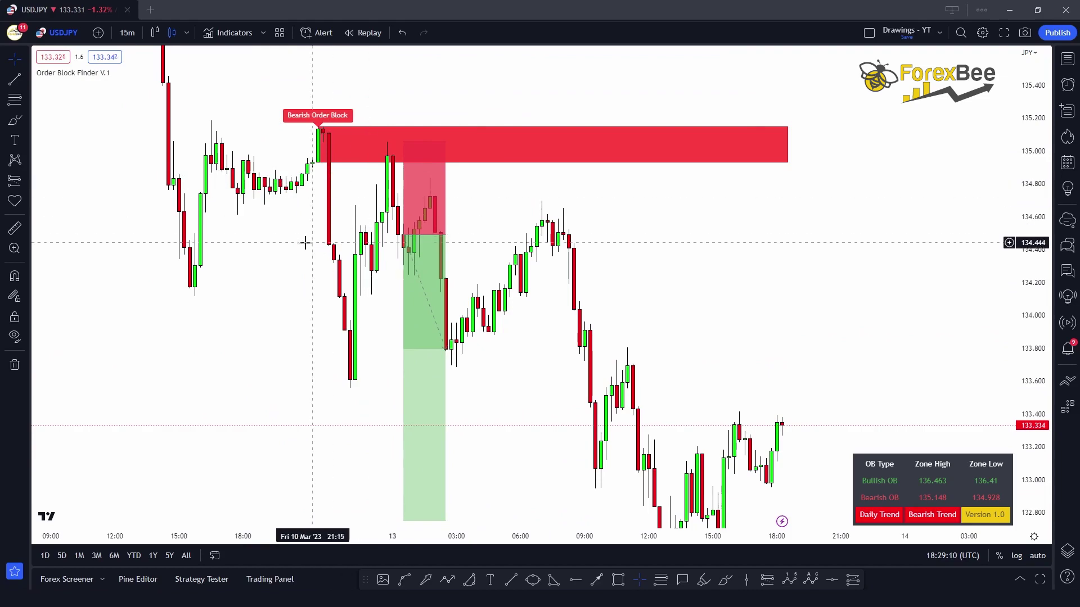
# Pan and zoom back to Monday 6 March, centring its Bearish Order Block label above the midday candles
pyautogui.moveTo(226, 236); pyautogui.dragTo(482, 321)
pyautogui.moveTo(285, 225); pyautogui.dragTo(553, 346)
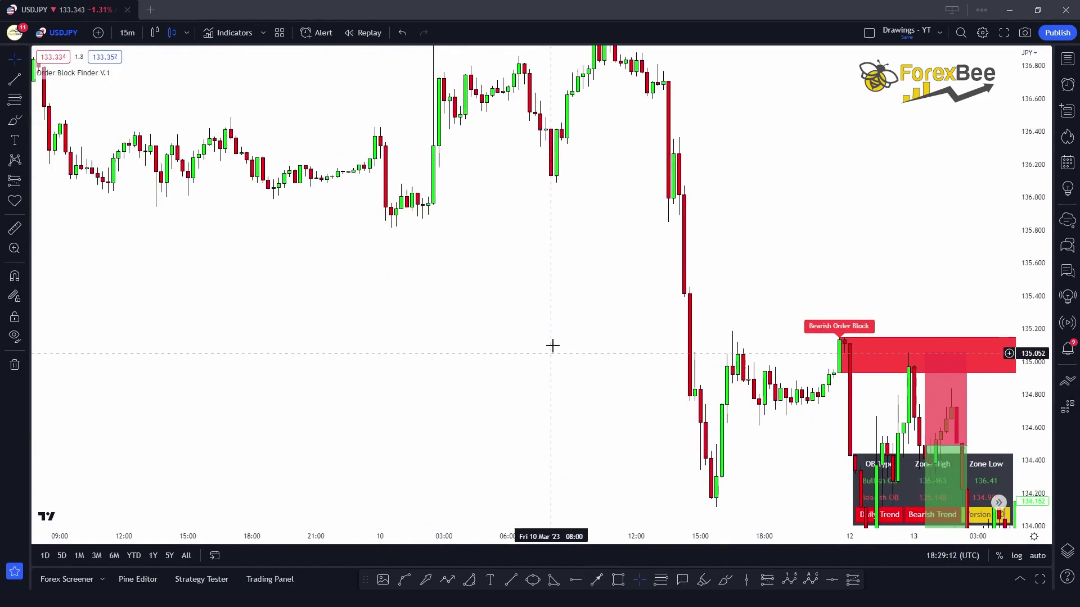
pyautogui.moveTo(243, 219); pyautogui.dragTo(602, 361)
pyautogui.scroll(-3, 619, 359)
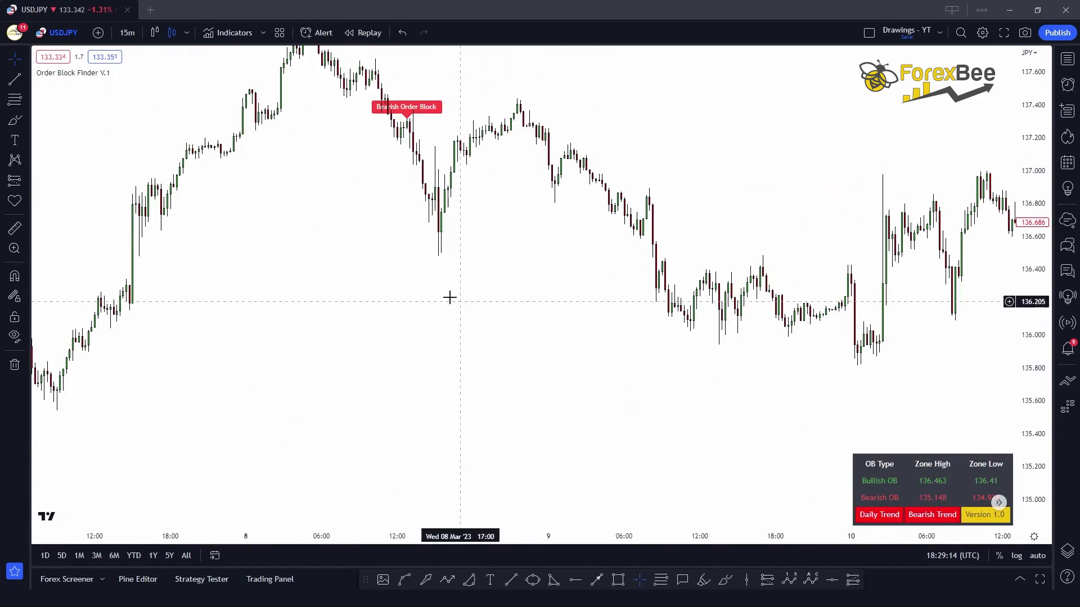
pyautogui.moveTo(345, 284); pyautogui.dragTo(584, 288)
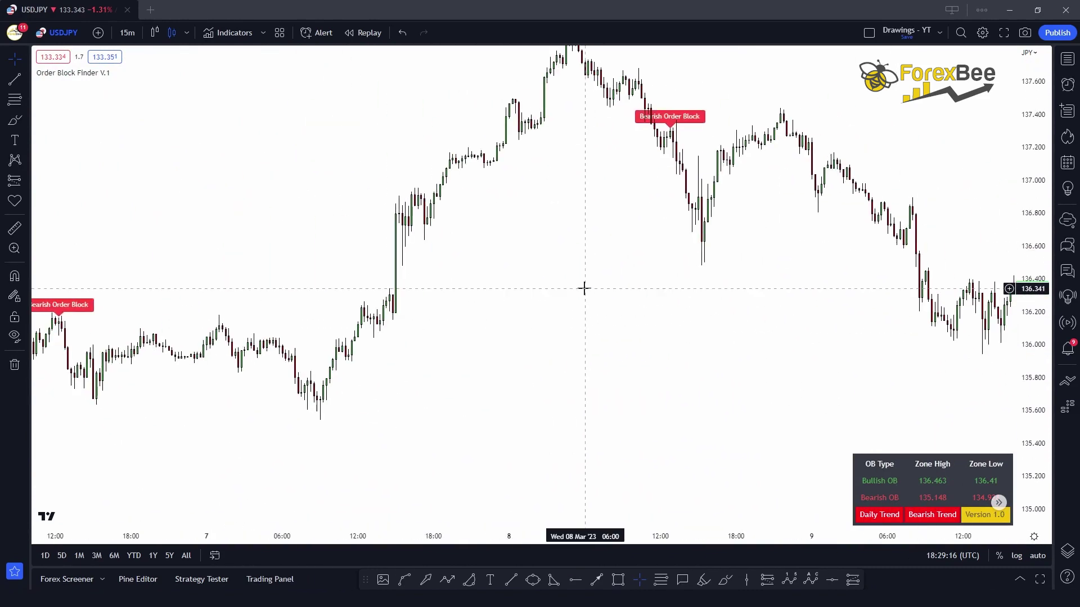
pyautogui.scroll(2, 585, 288)
pyautogui.scroll(-2, 509, 303)
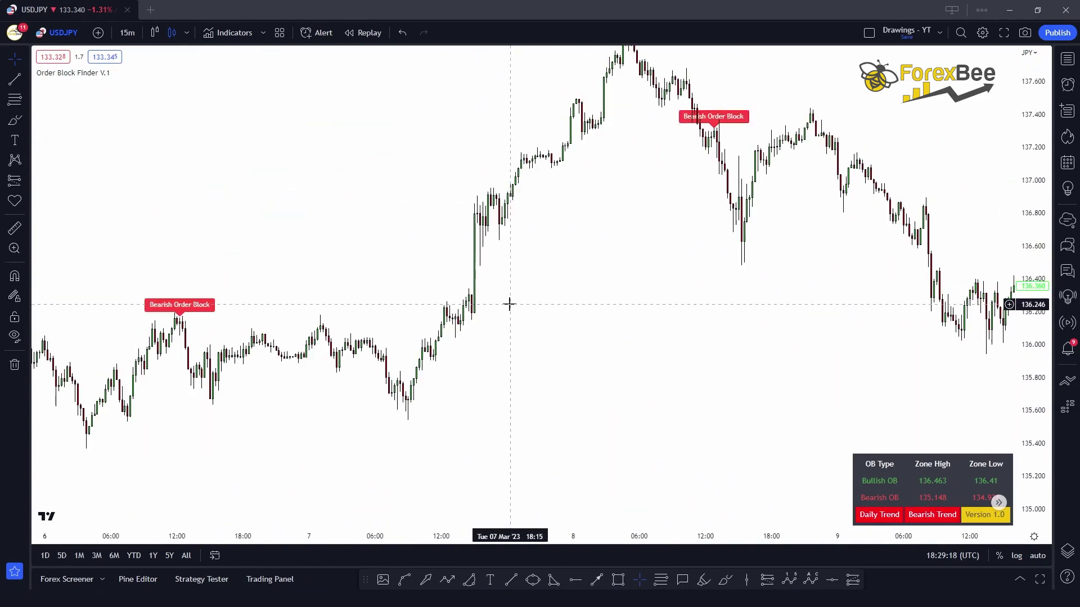
pyautogui.moveTo(376, 304); pyautogui.dragTo(906, 235)
pyautogui.moveTo(1021, 378); pyautogui.dragTo(986, 193)
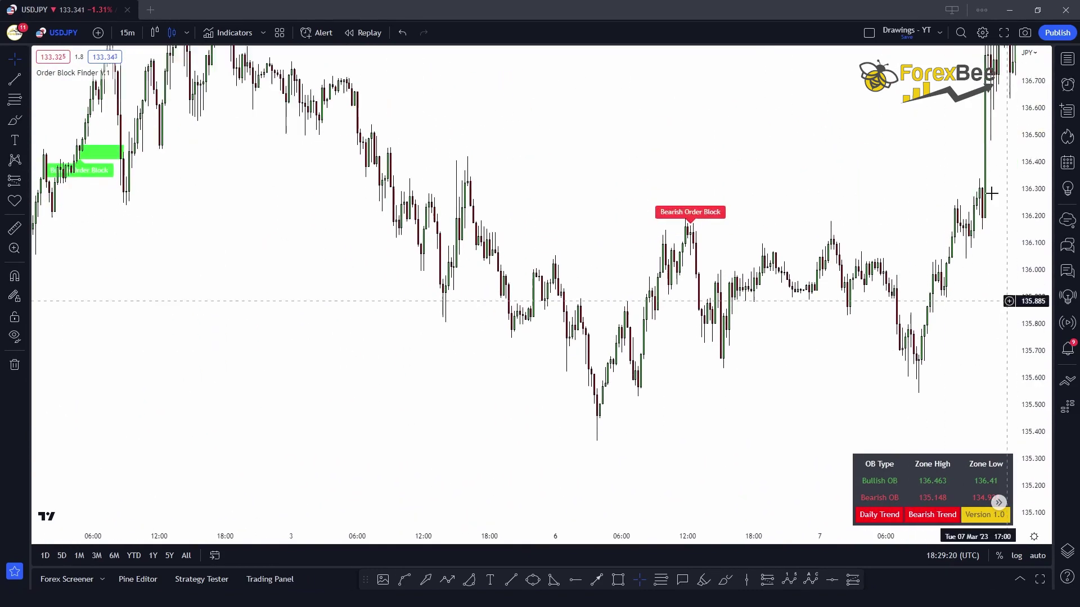
pyautogui.scroll(5, 716, 217)
pyautogui.moveTo(395, 214); pyautogui.dragTo(352, 208)
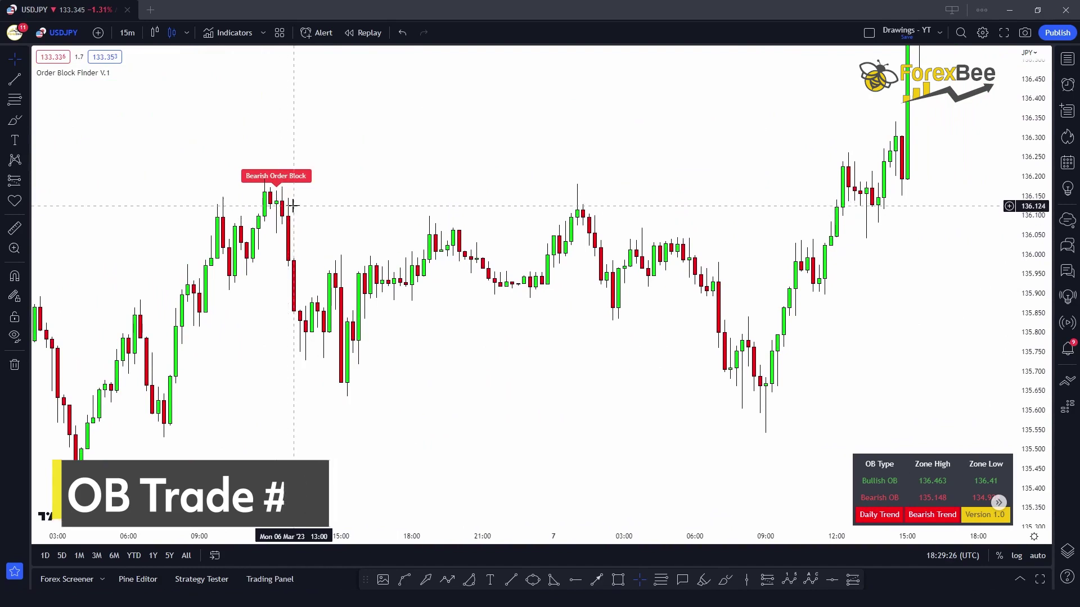
# Brush the pullback toward the 6 March bearish order block, clear it, and turn on bar replay
pyautogui.moveTo(297, 243); pyautogui.dragTo(300, 256)
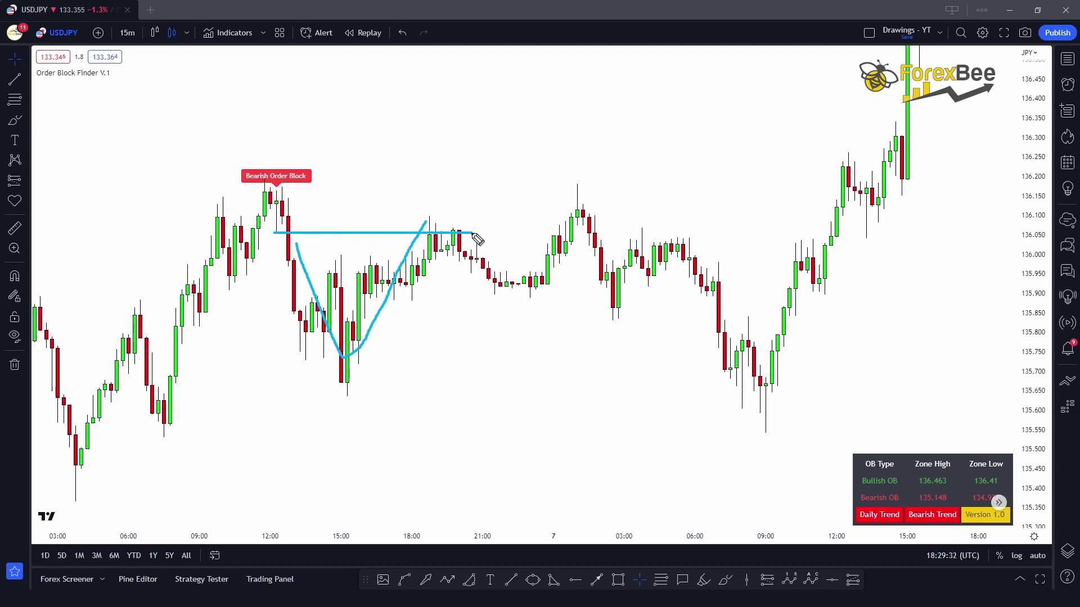
pyautogui.press('Escape')
pyautogui.click(365, 33)
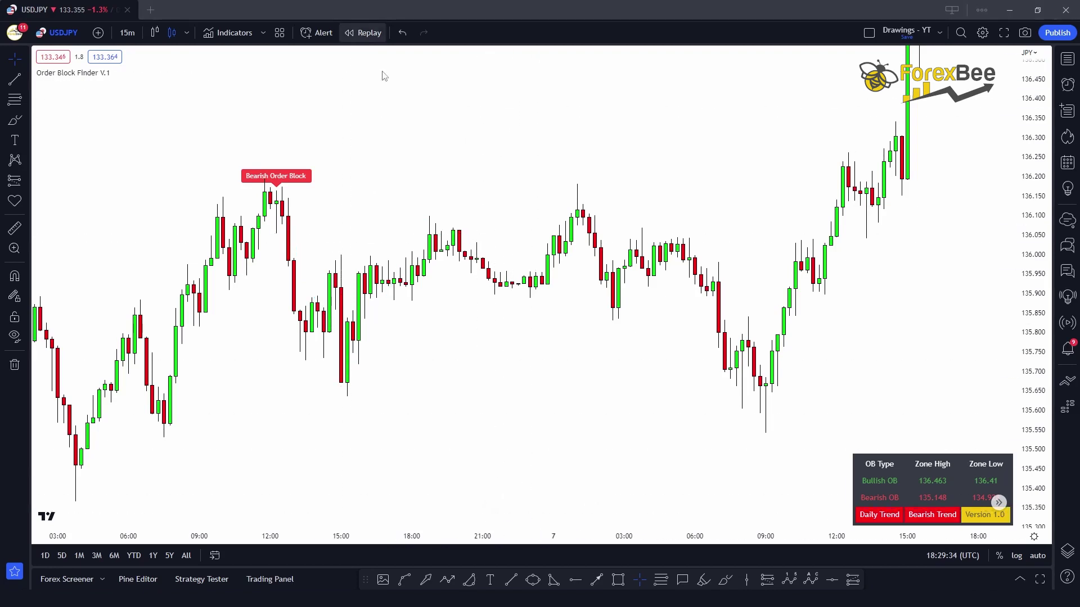
# Start the replay just after the bearish order block and play it to about 22:30
pyautogui.click(422, 231)
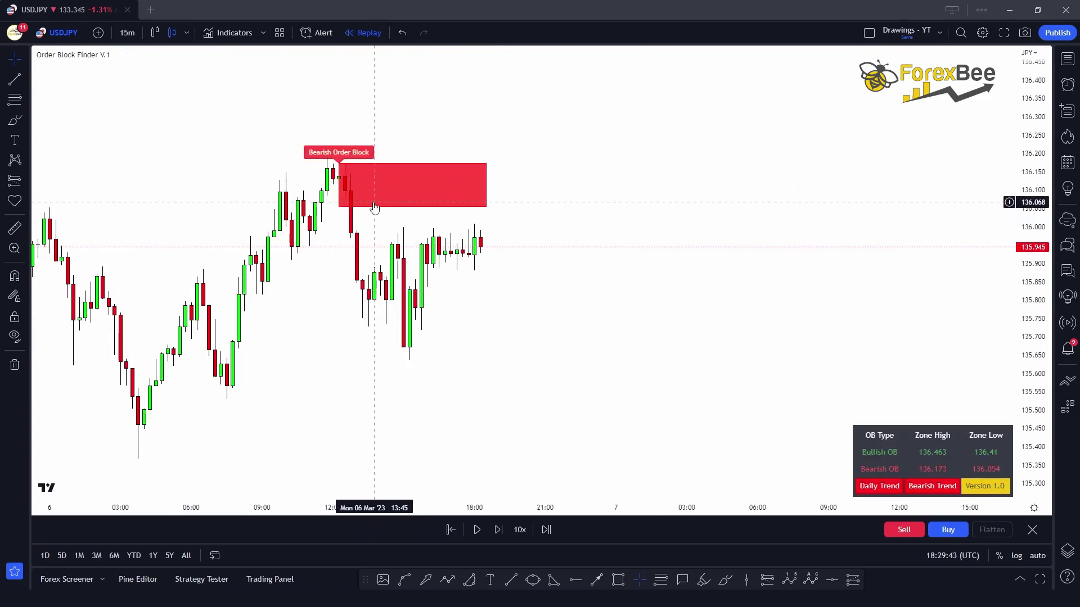
pyautogui.moveTo(400, 150); pyautogui.dragTo(411, 157)
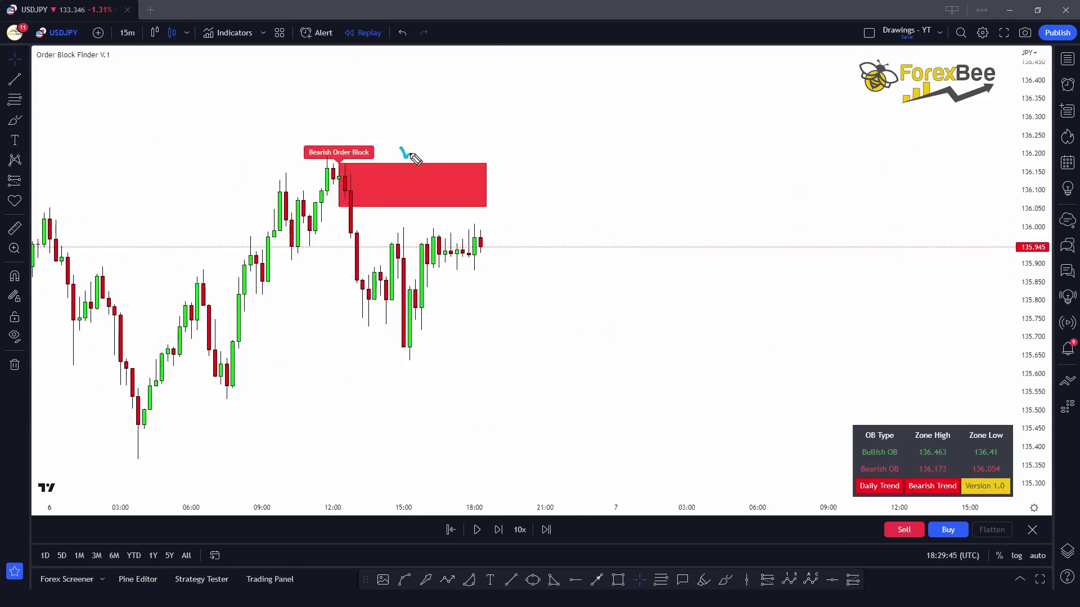
pyautogui.click(476, 530)
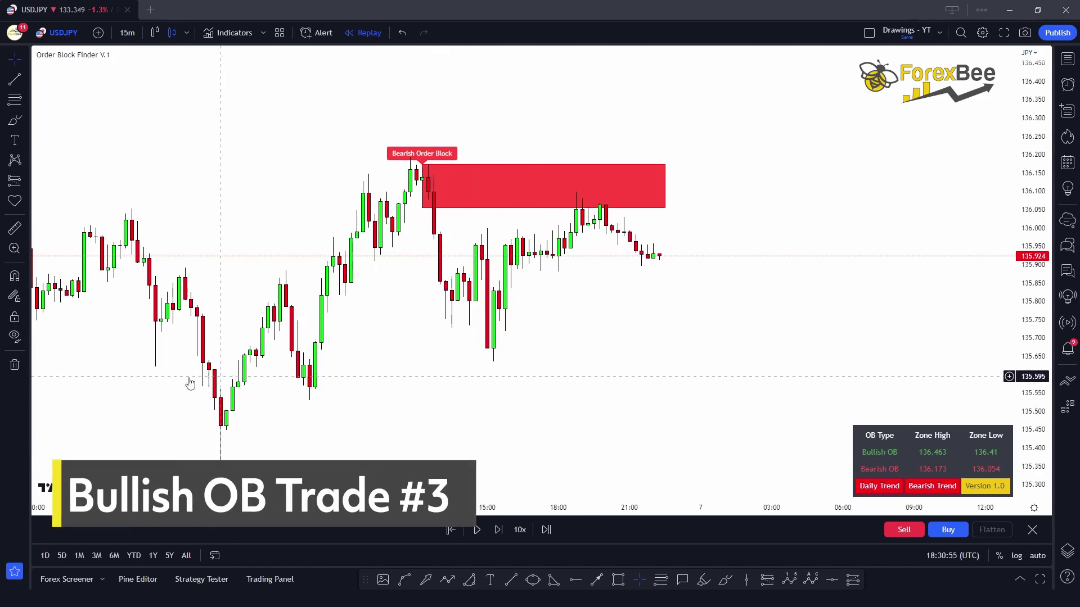
# Zoom in on the 21 February session, brush over the rally from the bullish order block, then erase it
pyautogui.moveTo(189, 383); pyautogui.dragTo(465, 338)
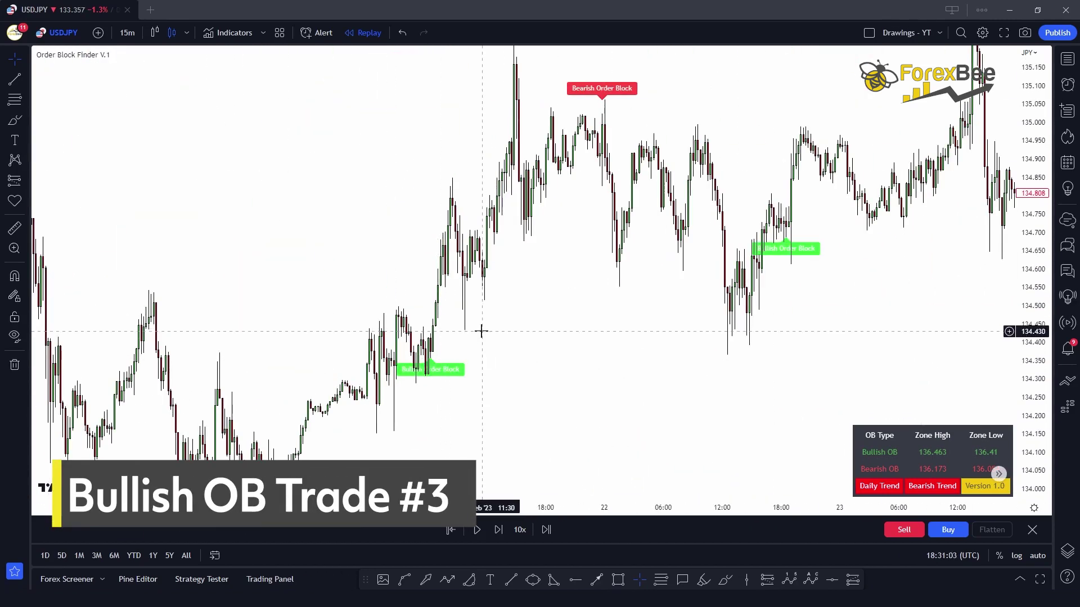
pyautogui.scroll(5, 882, 103)
pyautogui.scroll(3, 829, 270)
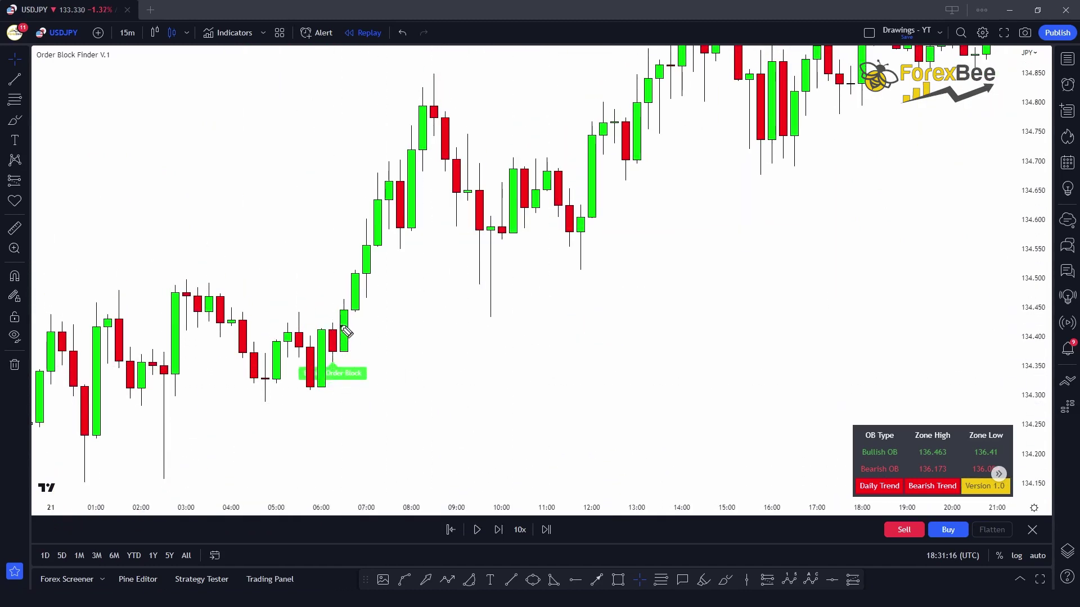
pyautogui.moveTo(338, 316); pyautogui.dragTo(343, 289)
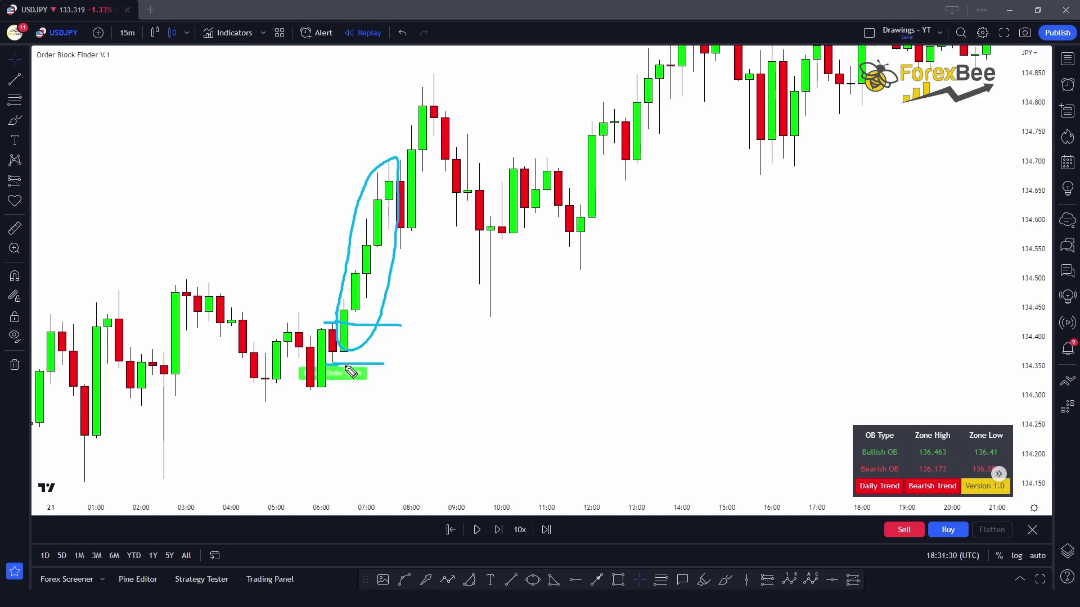
pyautogui.press('Escape')
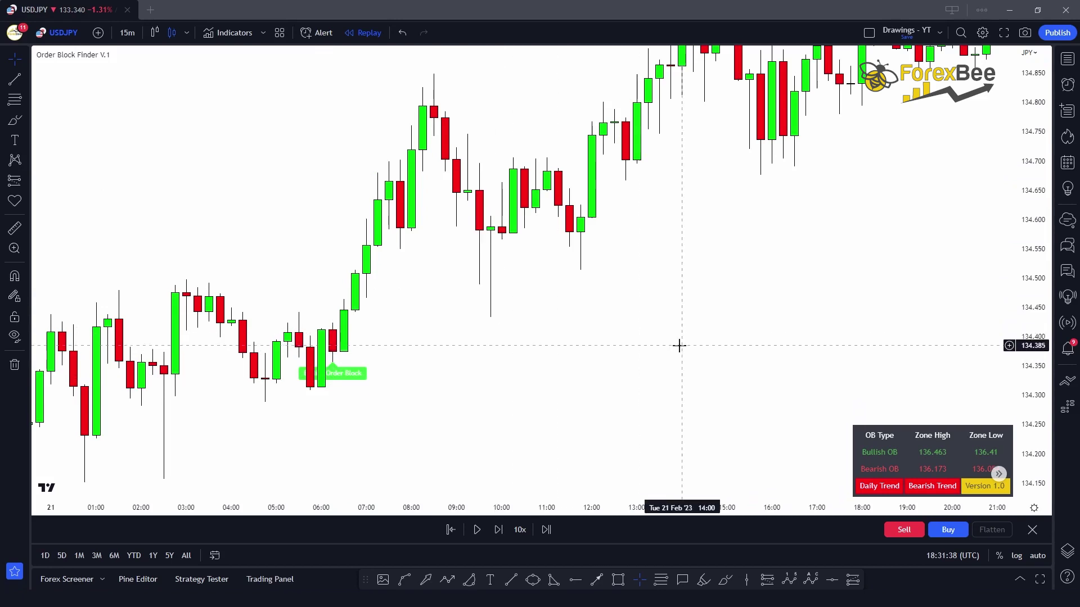
# Pan along the 22 February candles and restart the replay from the bar near 13:00
pyautogui.scroll(-5, 679, 345)
pyautogui.hscroll(6, 465, 354)
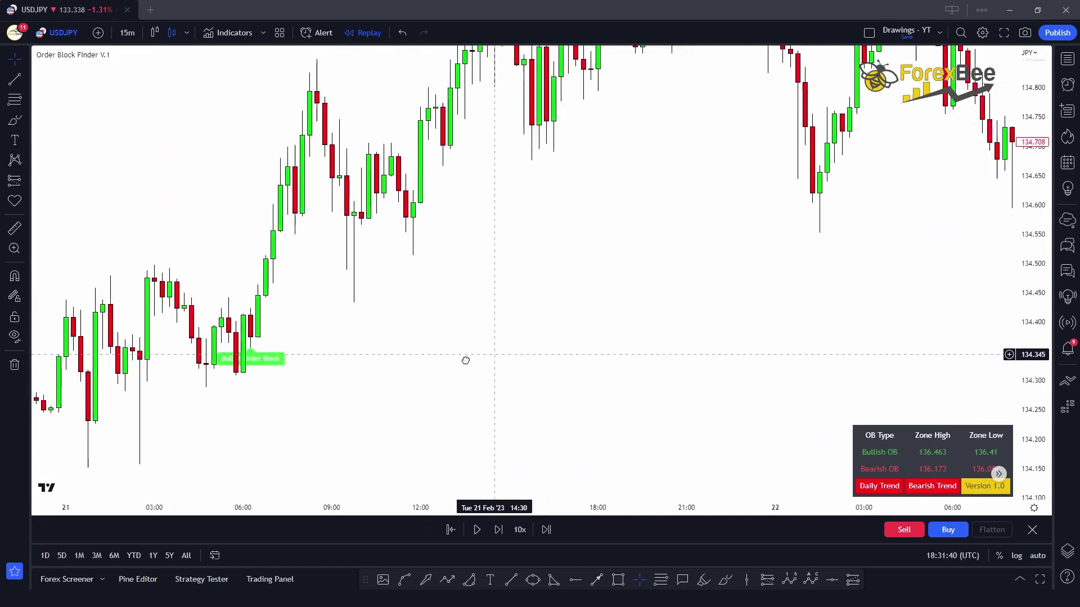
pyautogui.scroll(-5, 862, 354)
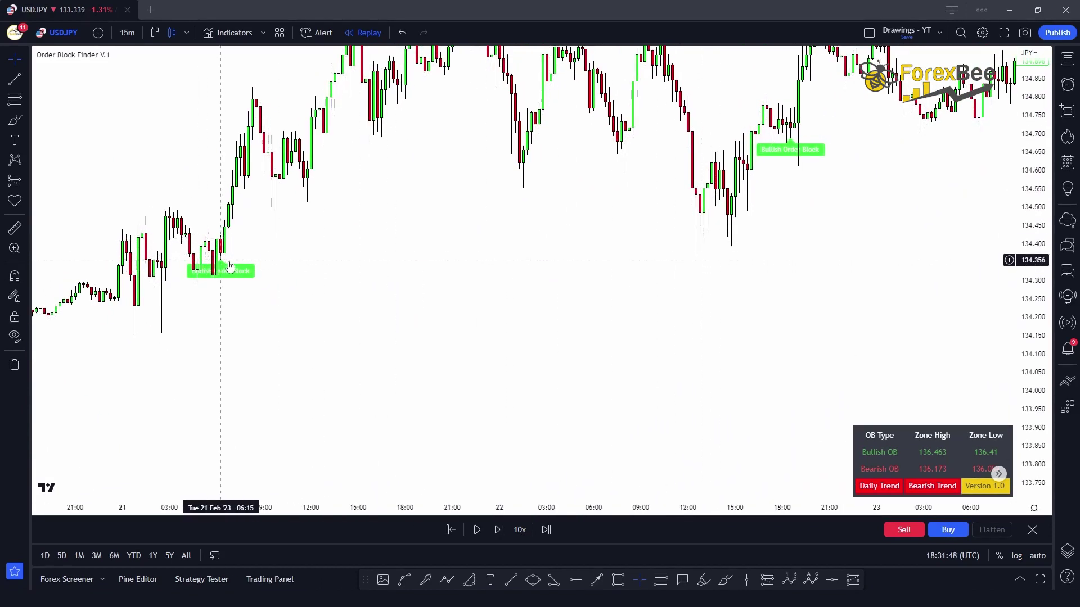
pyautogui.moveTo(495, 282); pyautogui.dragTo(369, 345)
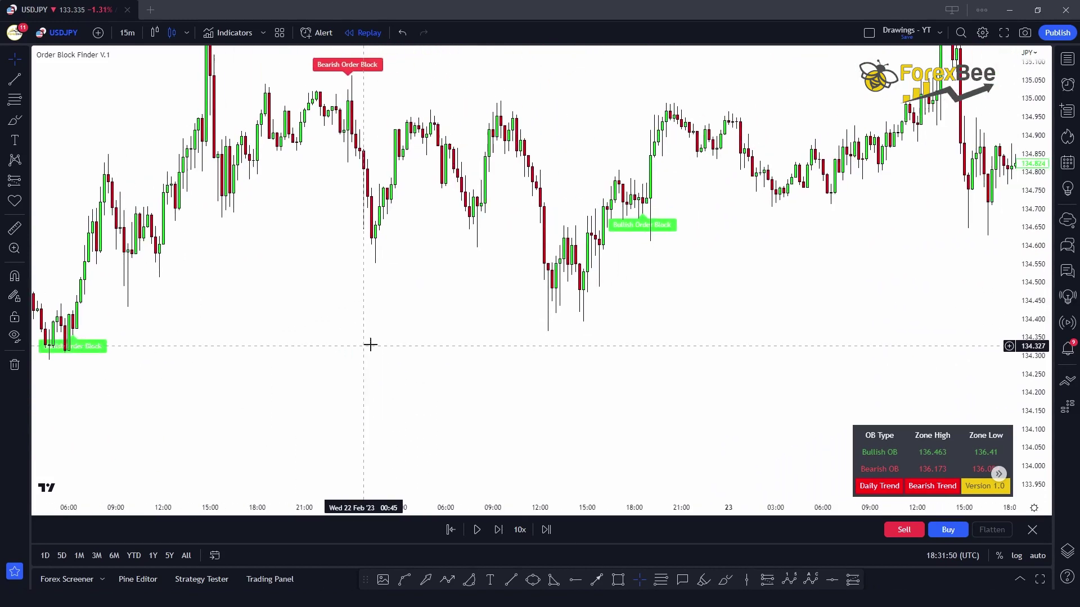
pyautogui.scroll(1, 585, 270)
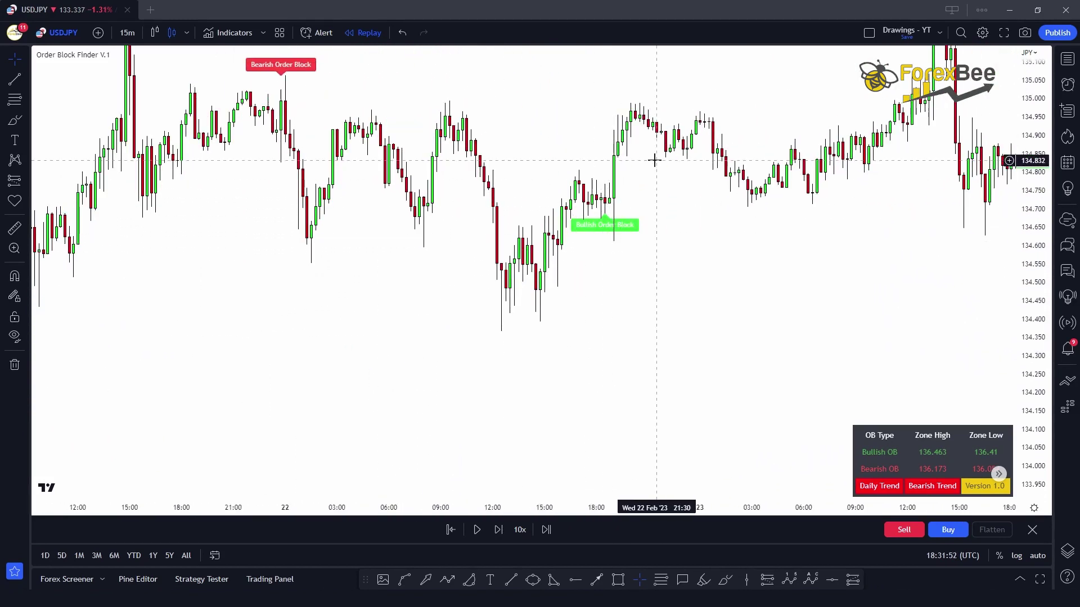
pyautogui.scroll(1, 450, 225)
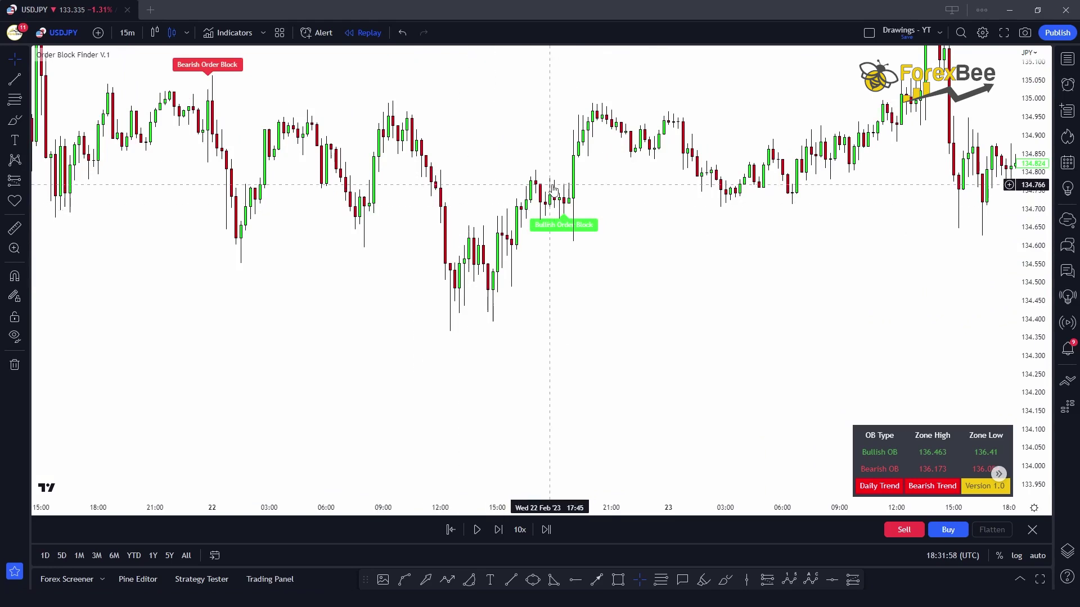
pyautogui.scroll(-1, 893, 170)
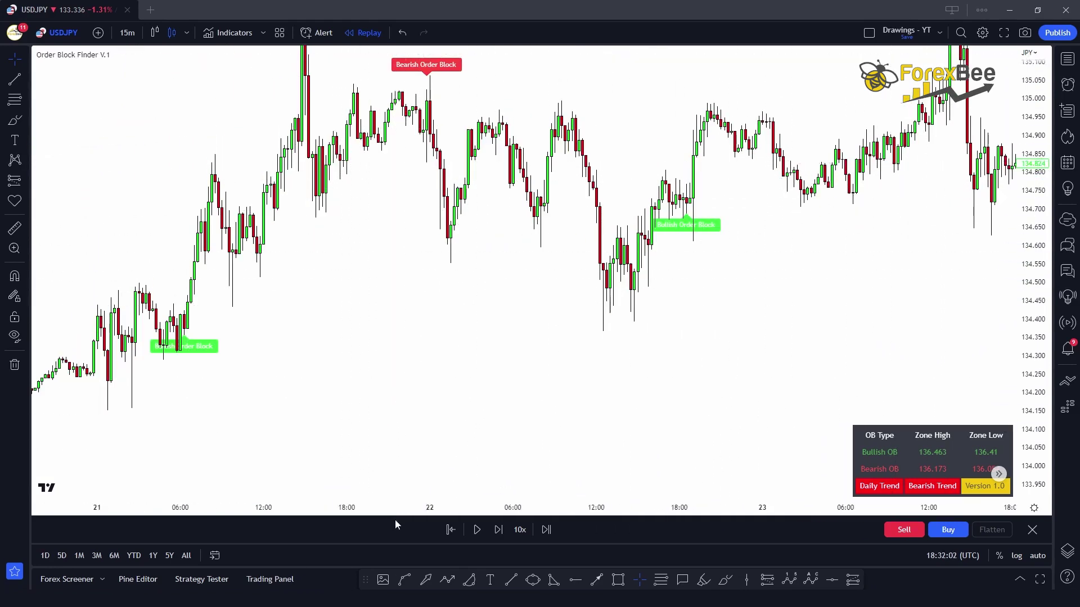
pyautogui.click(450, 530)
pyautogui.click(624, 415)
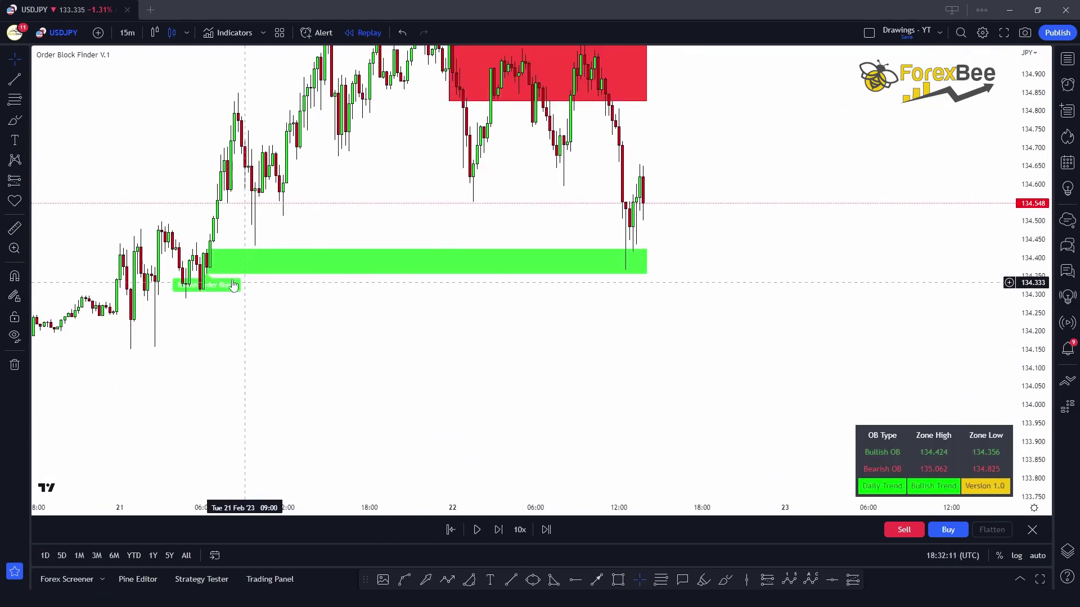
pyautogui.moveTo(209, 238); pyautogui.dragTo(223, 259)
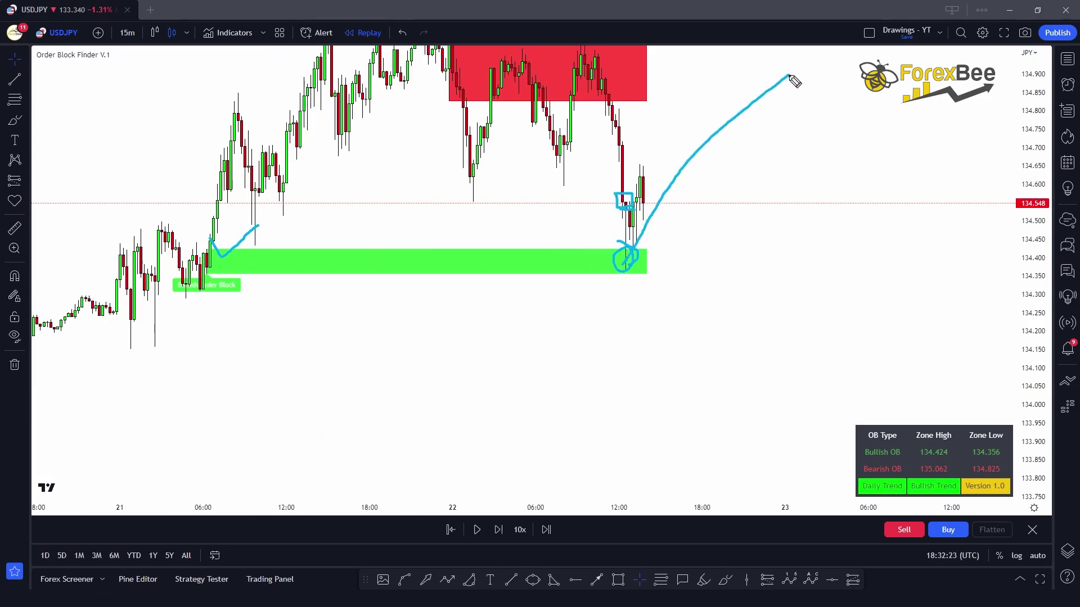
pyautogui.press('Escape')
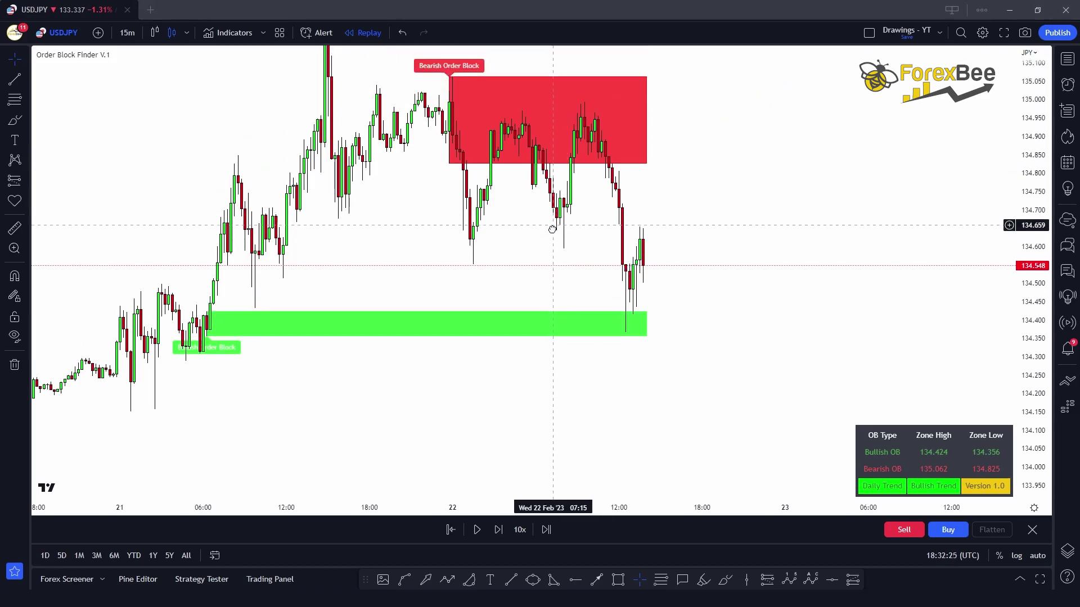
pyautogui.moveTo(445, 85); pyautogui.dragTo(456, 97)
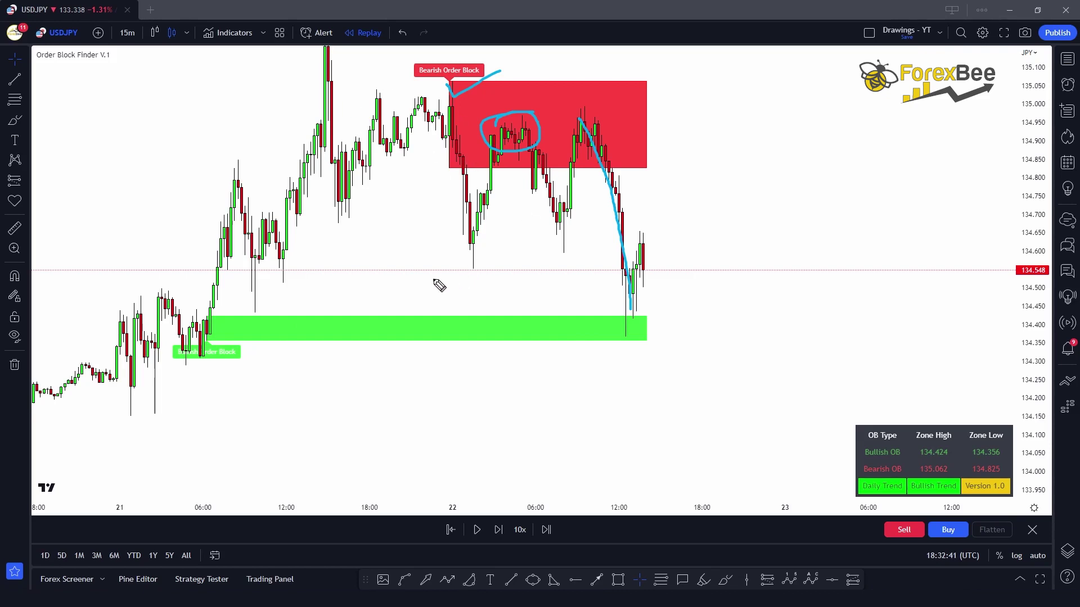
pyautogui.press('Escape')
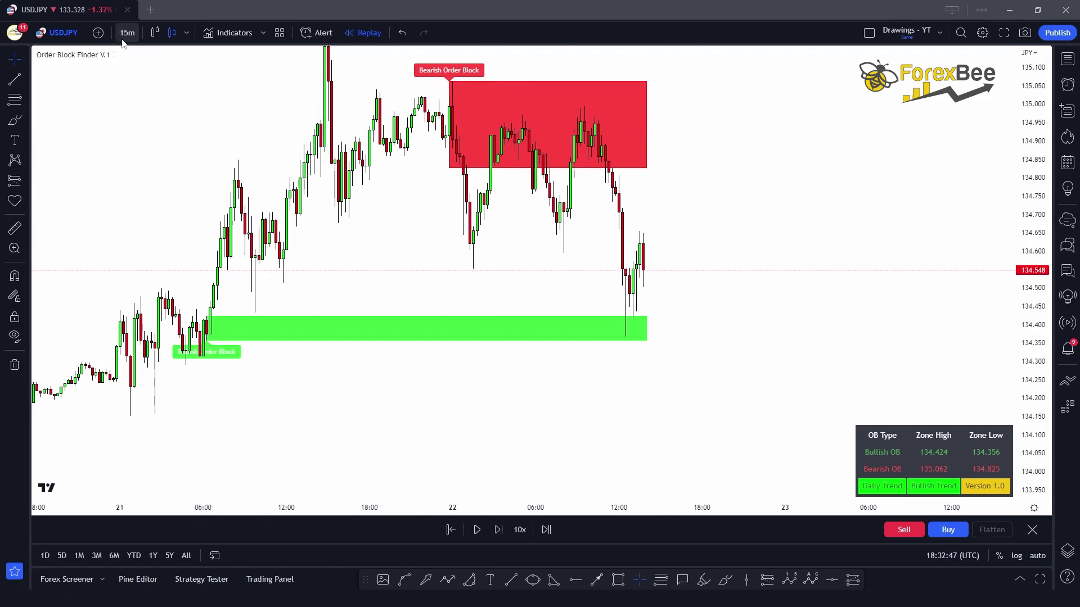
pyautogui.moveTo(553, 272); pyautogui.dragTo(433, 328)
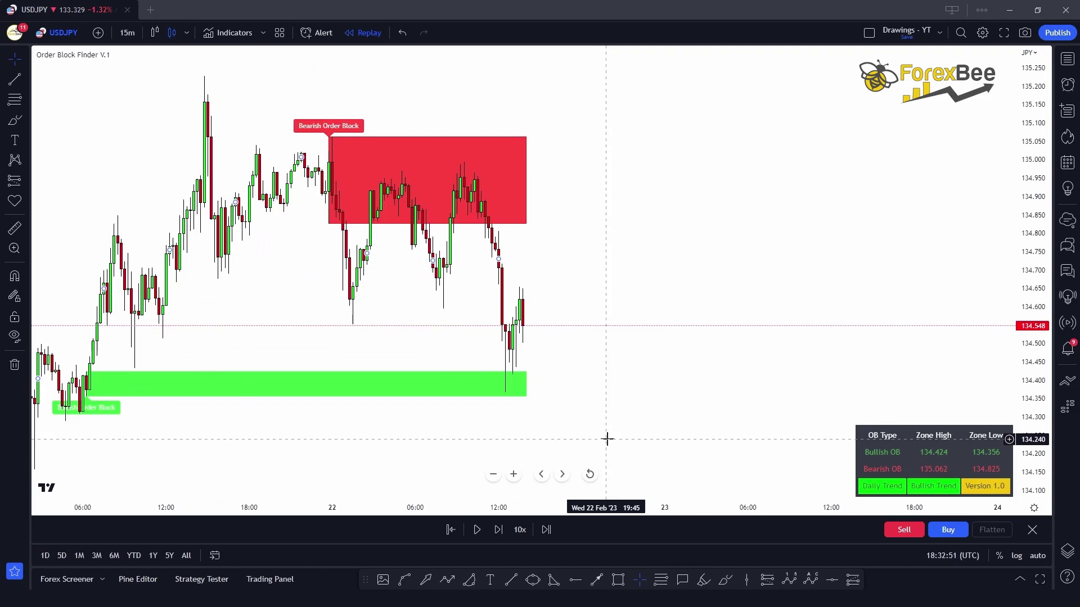
pyautogui.moveTo(553, 436); pyautogui.dragTo(611, 422)
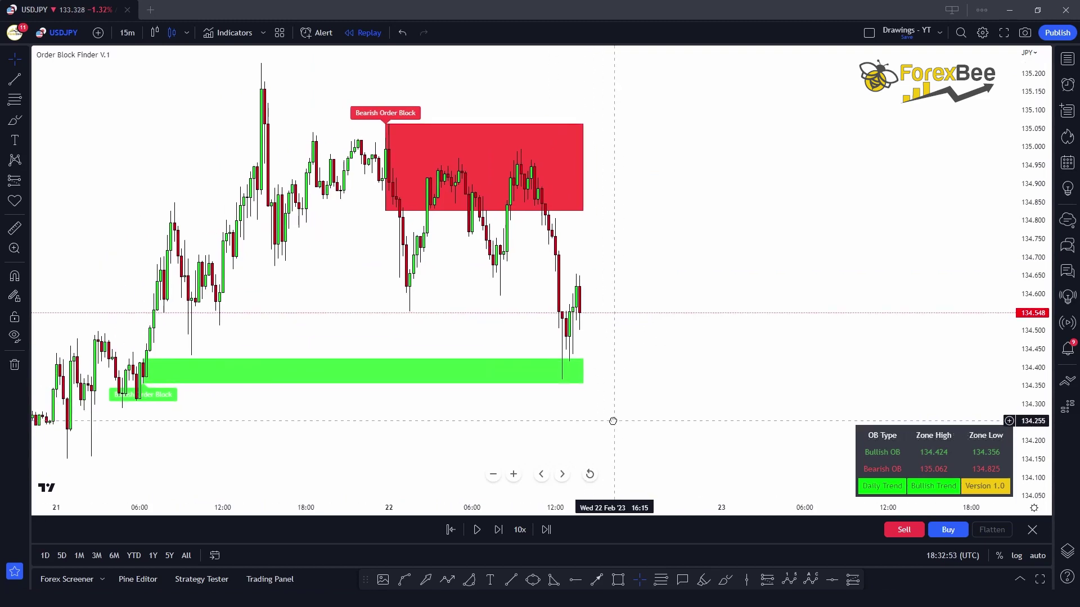